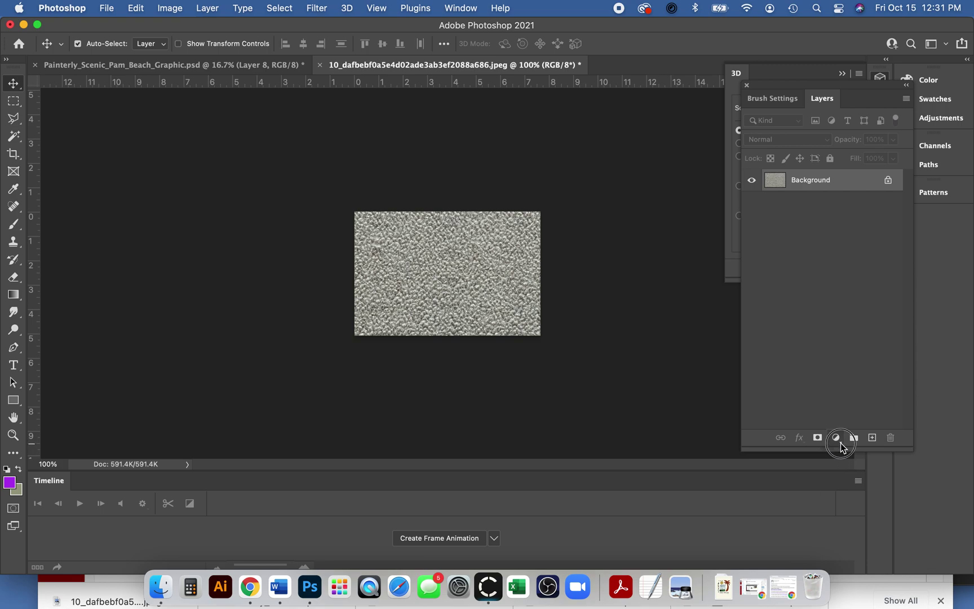
Step: Add a Solid Color fill layer in dark brown #453308 over the stone texture
click(840, 444)
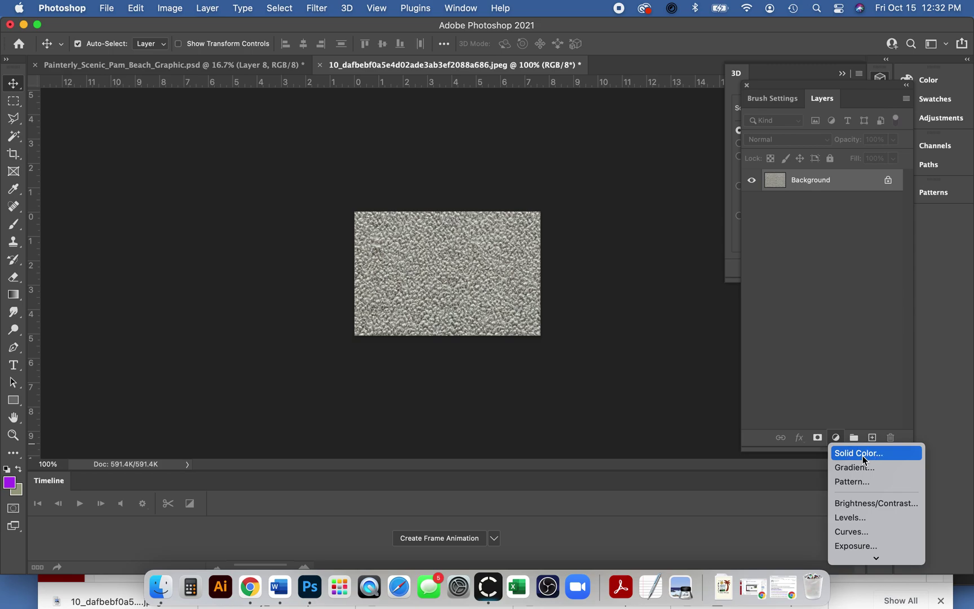
click(863, 454)
drag(784, 304, 766, 283)
click(800, 309)
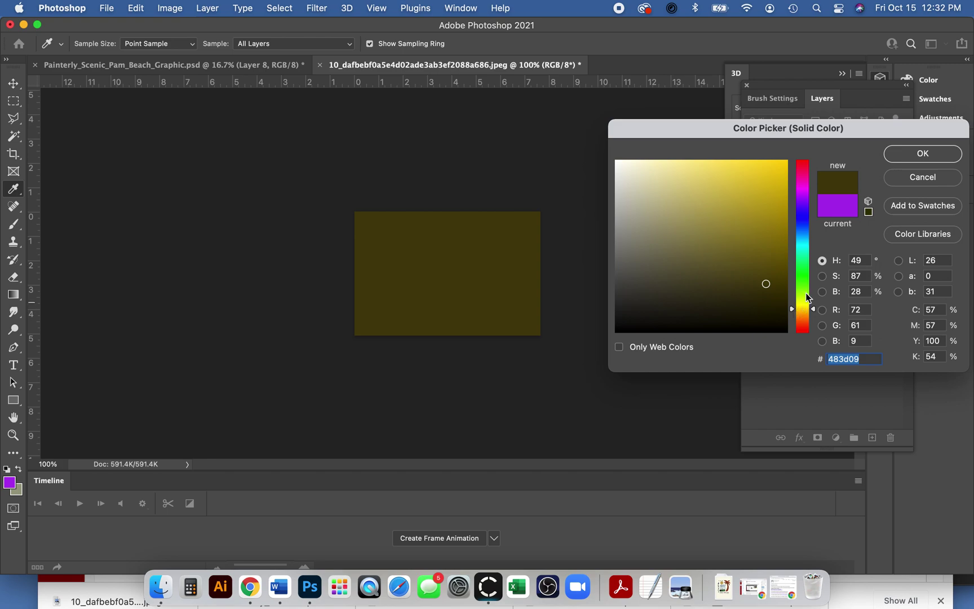
mouse_move(814, 310)
mouse_down()
mouse_move(757, 264)
mouse_move(768, 286)
mouse_up()
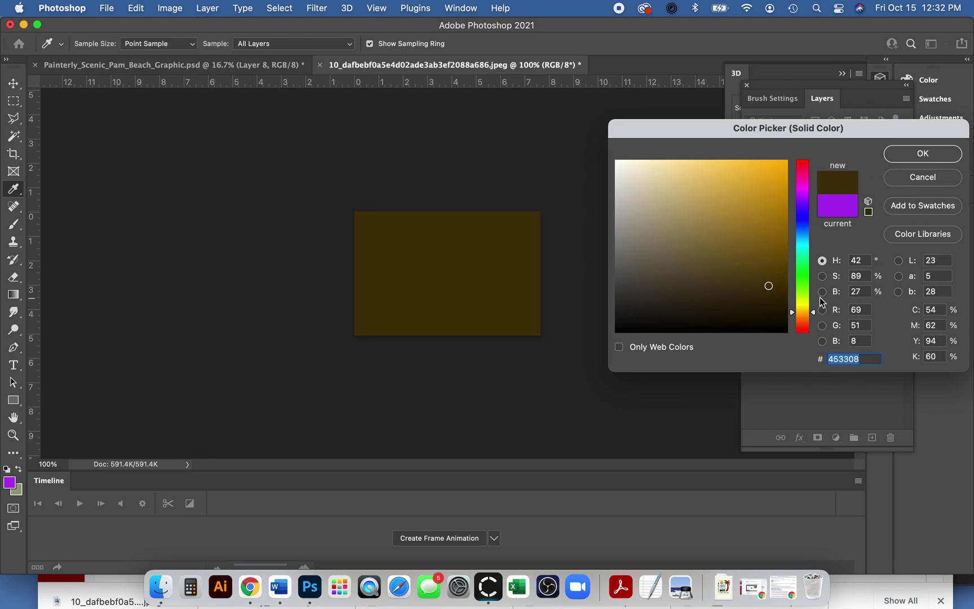
click(920, 154)
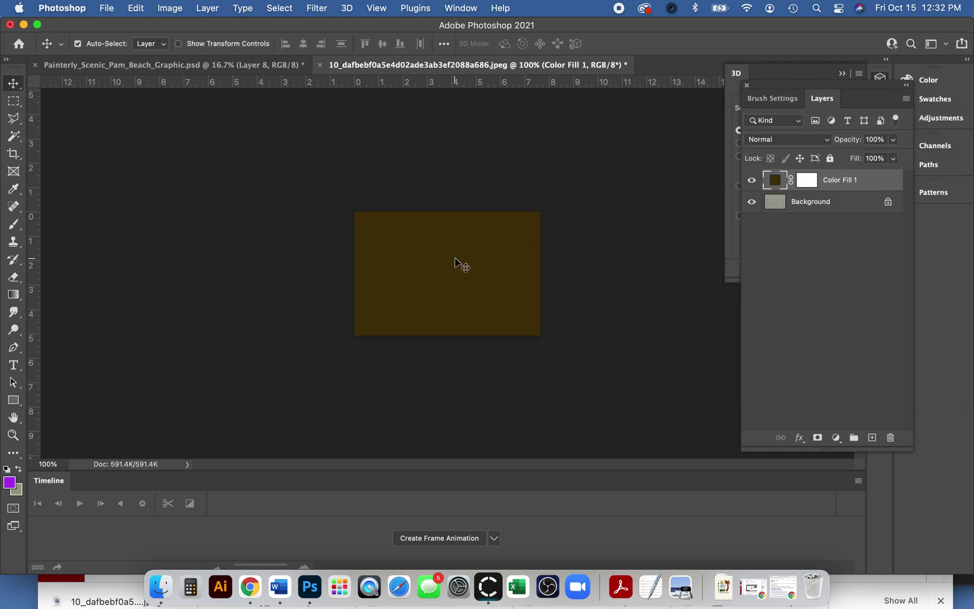
Step: Set Color Fill 1 to Overlay blend mode and flatten the image into one Background layer
click(815, 144)
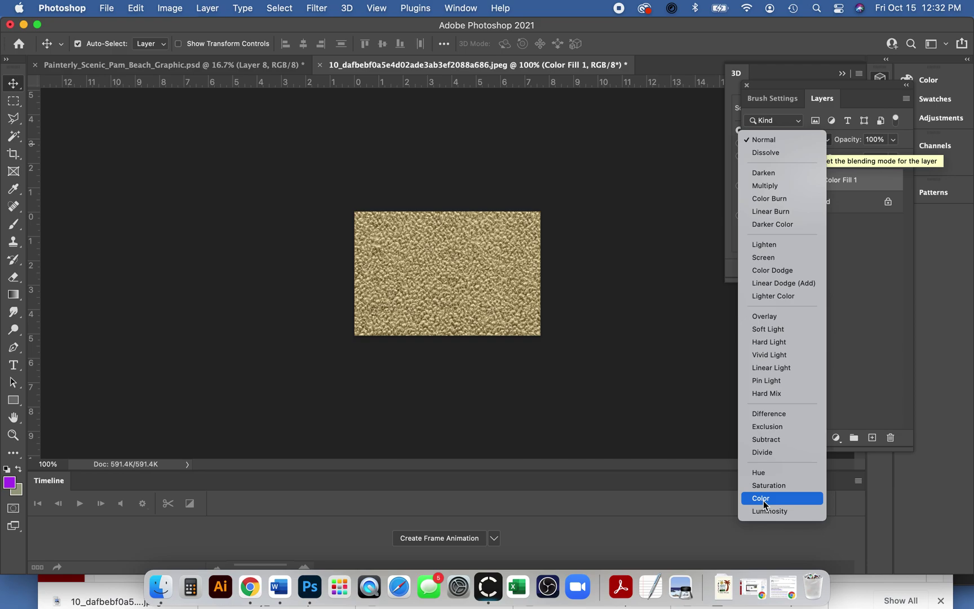
click(781, 320)
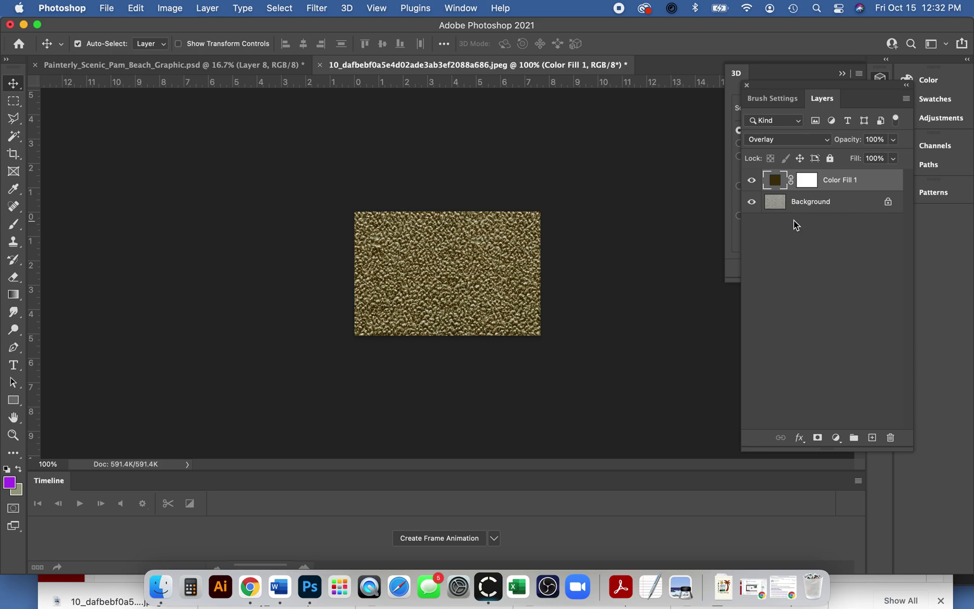
click(176, 12)
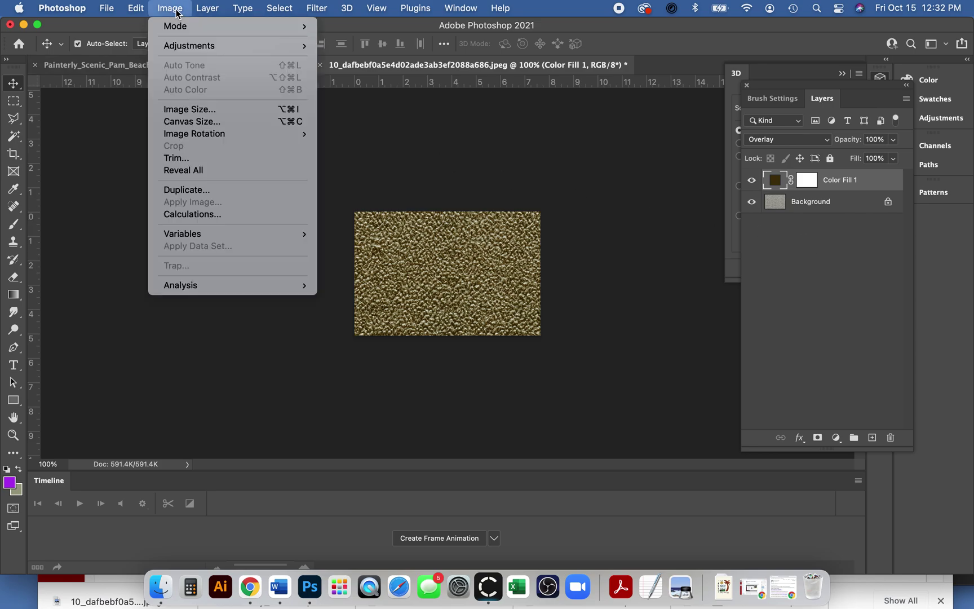
mouse_move(217, 9)
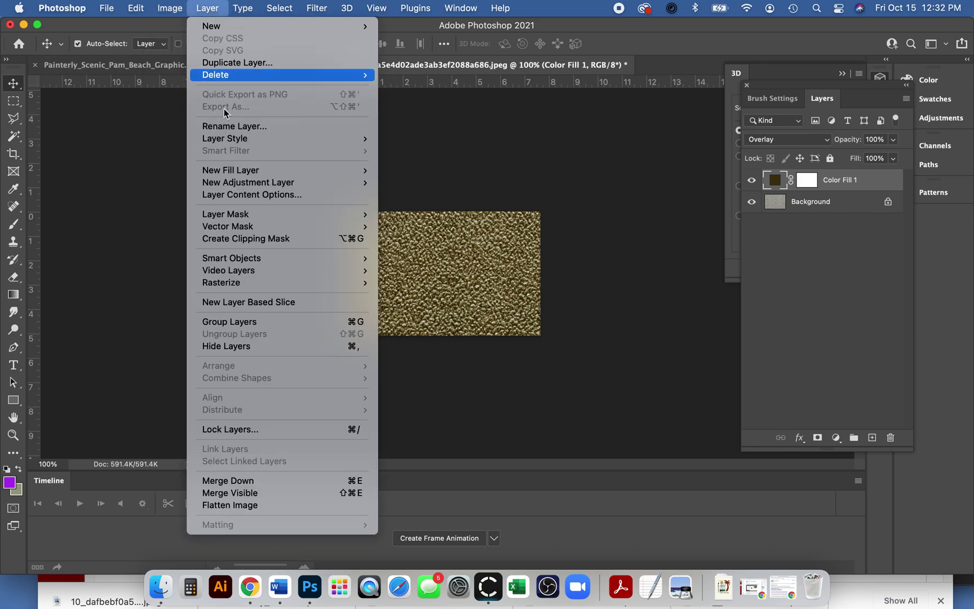
click(230, 511)
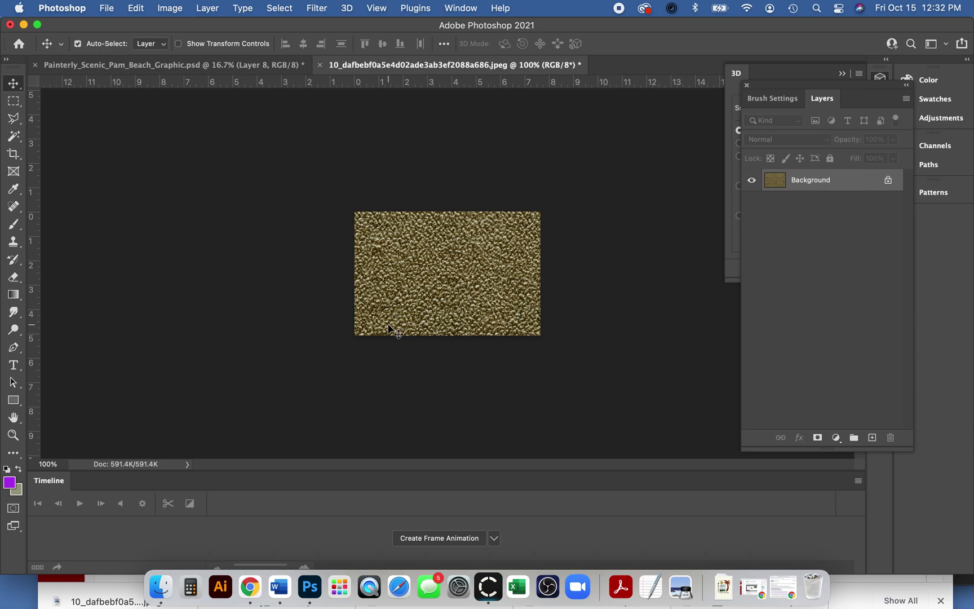
click(110, 8)
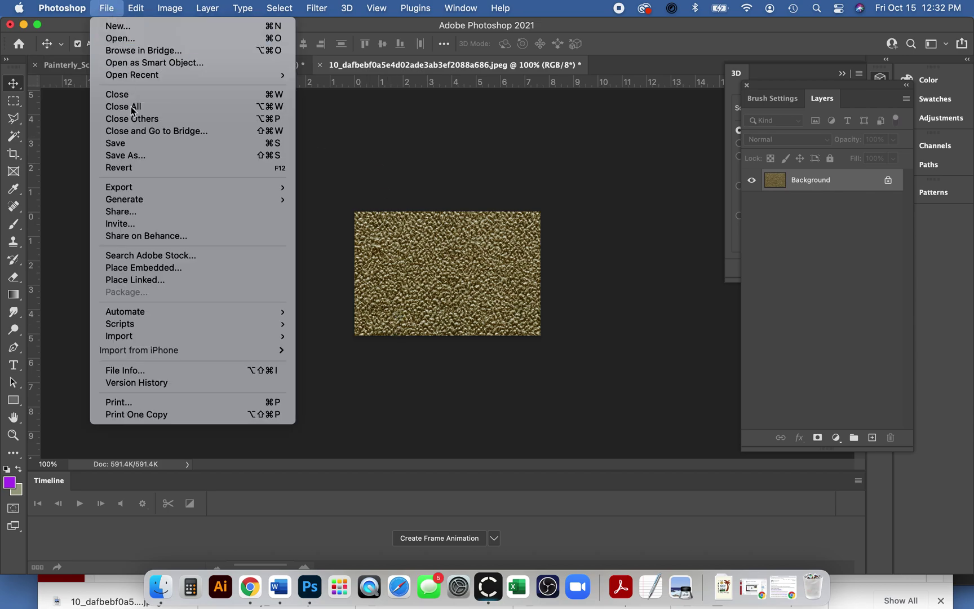
Step: Quick-export the tinted texture as a PNG named 'Texture' into a new 'Fabric Project' folder
mouse_move(164, 186)
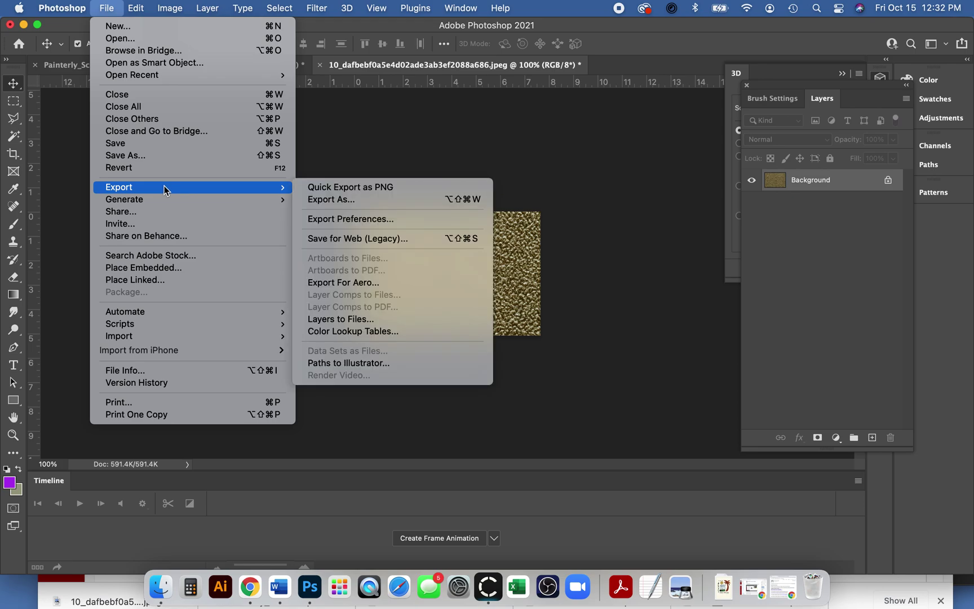
click(348, 188)
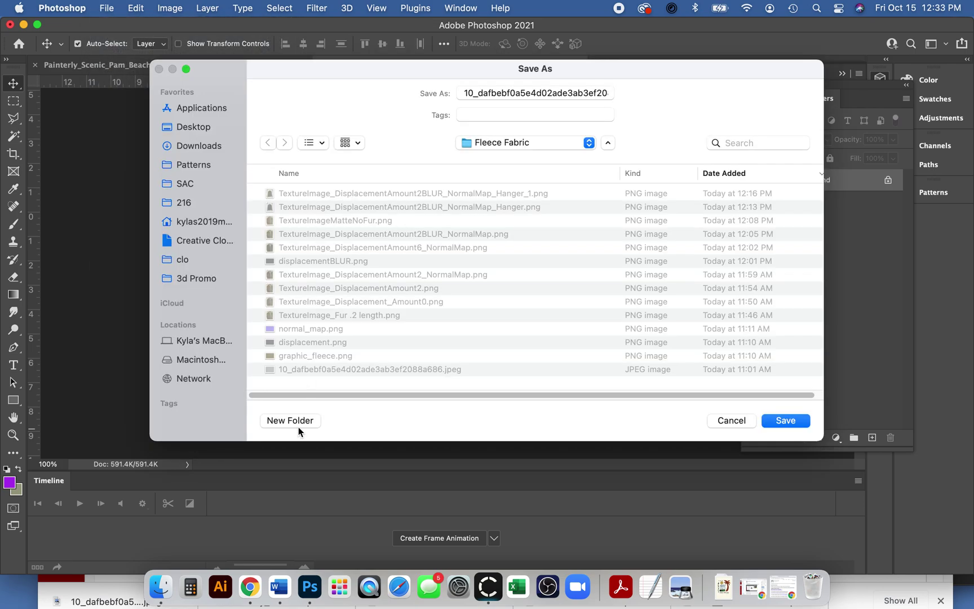
click(298, 420)
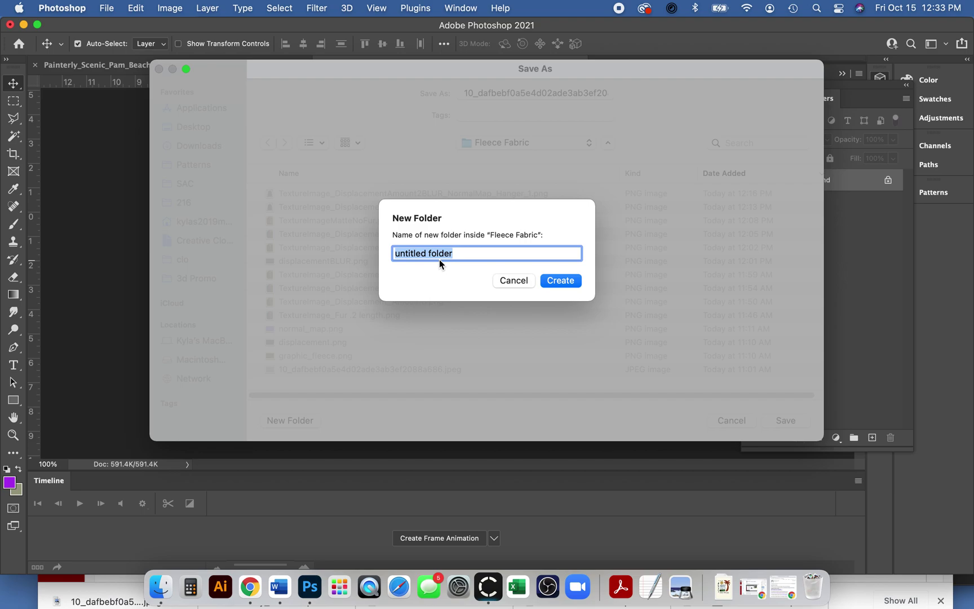
text(Fabric Project)
click(561, 281)
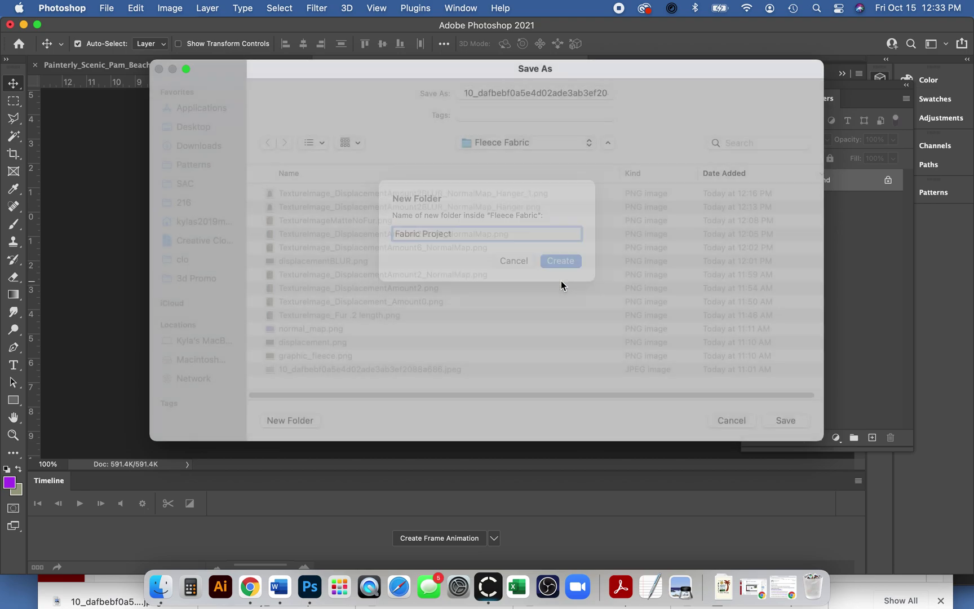
click(520, 93)
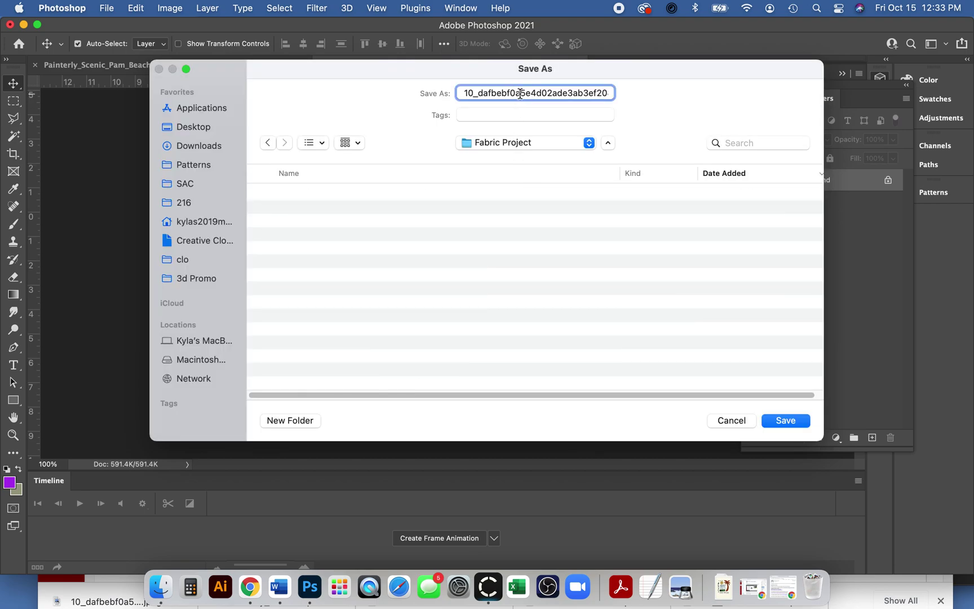
double_click(520, 93)
text(Texture)
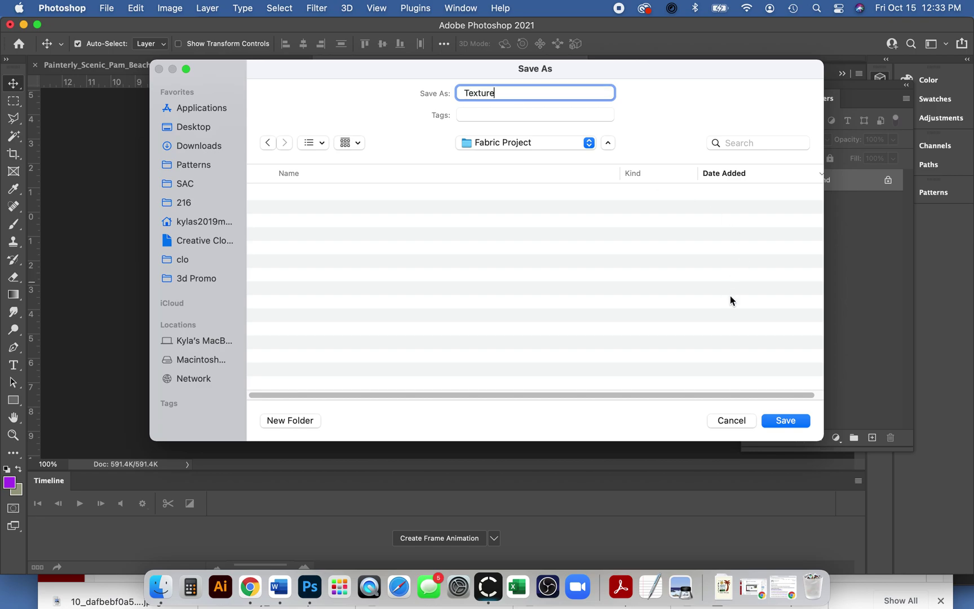
click(786, 420)
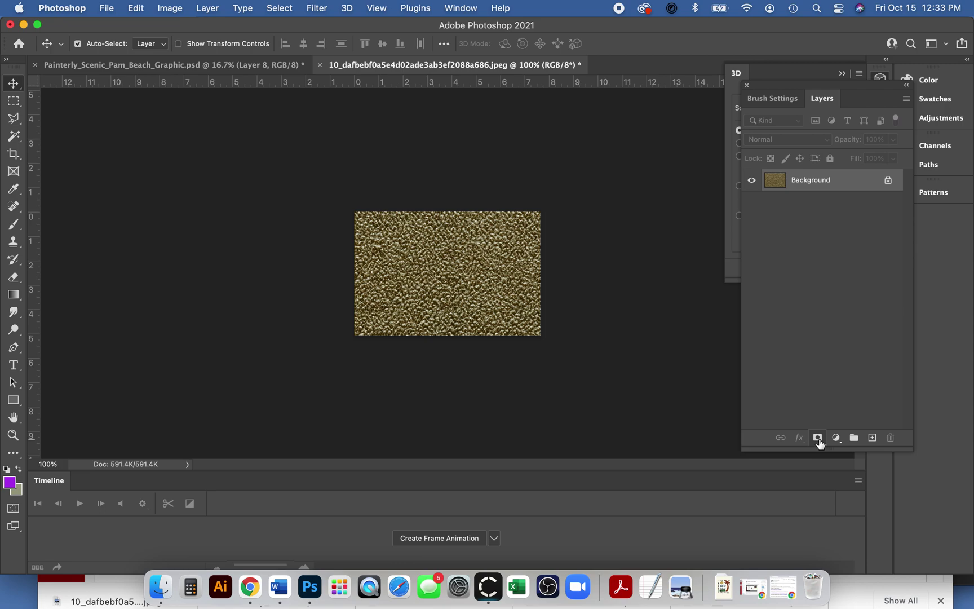
Step: Add a Threshold adjustment layer at level 128 to make the texture black and white
click(838, 439)
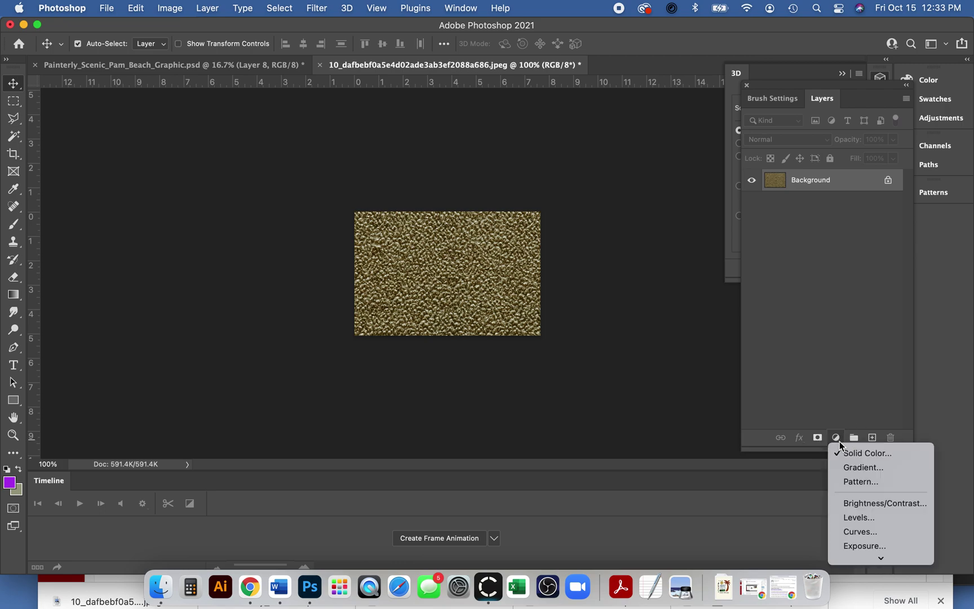
mouse_move(891, 564)
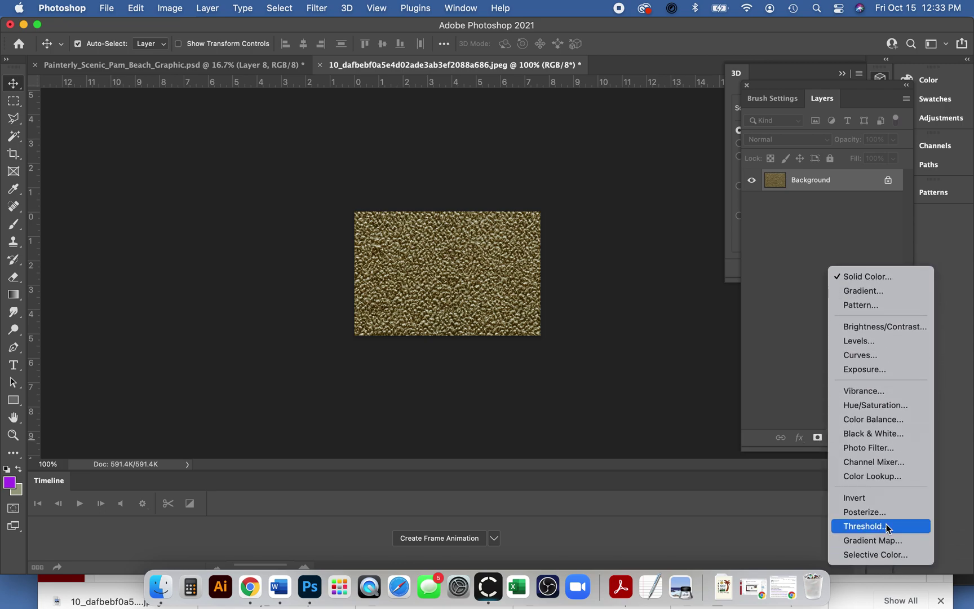
click(892, 528)
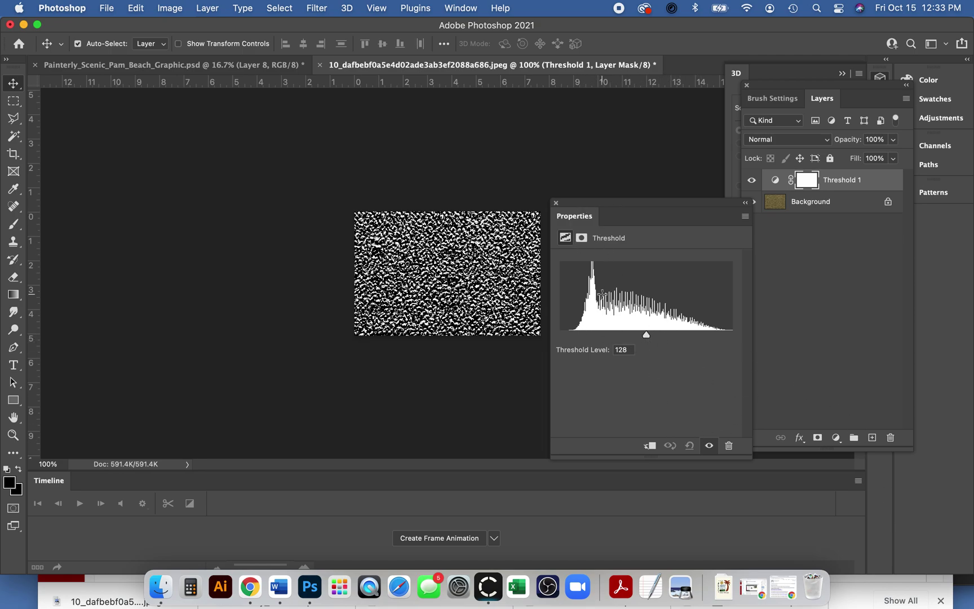
click(555, 203)
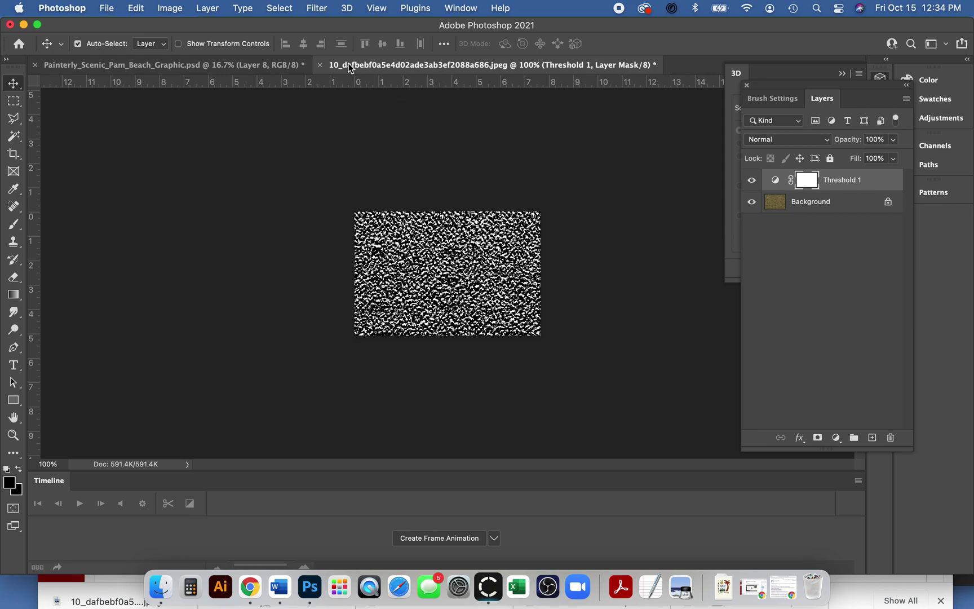
Step: Flatten the black-and-white threshold result into a single Background layer
click(327, 8)
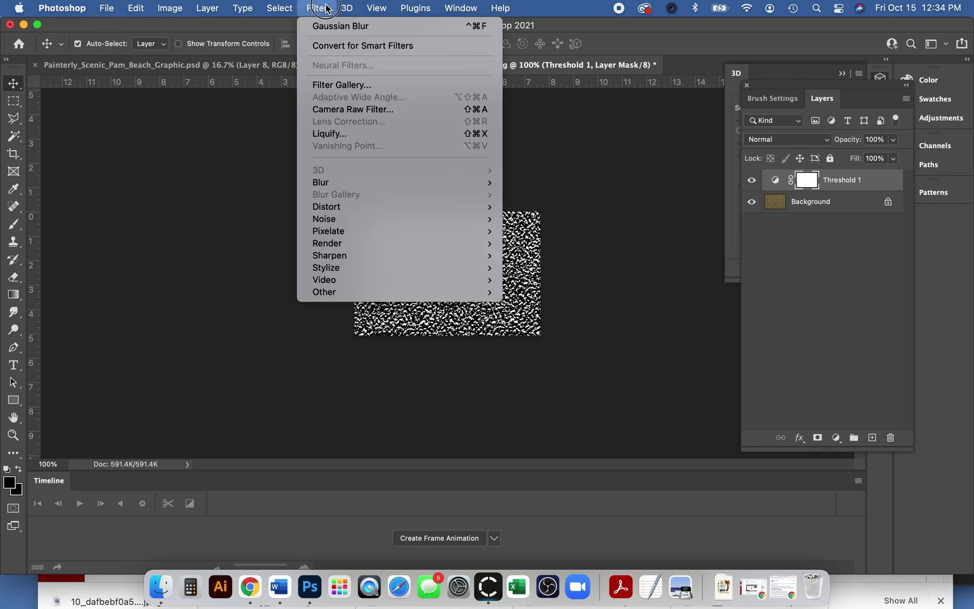
mouse_move(340, 184)
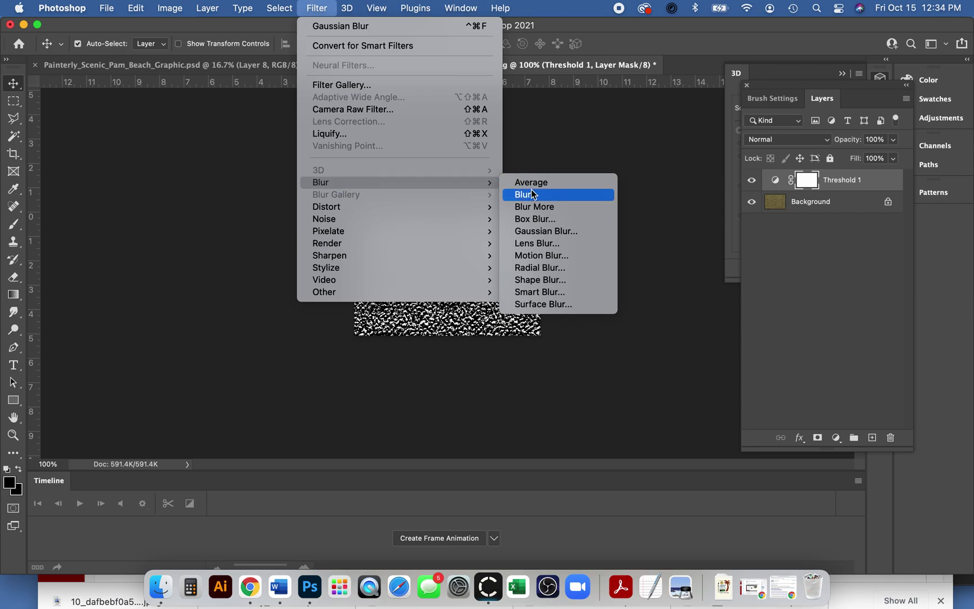
click(562, 232)
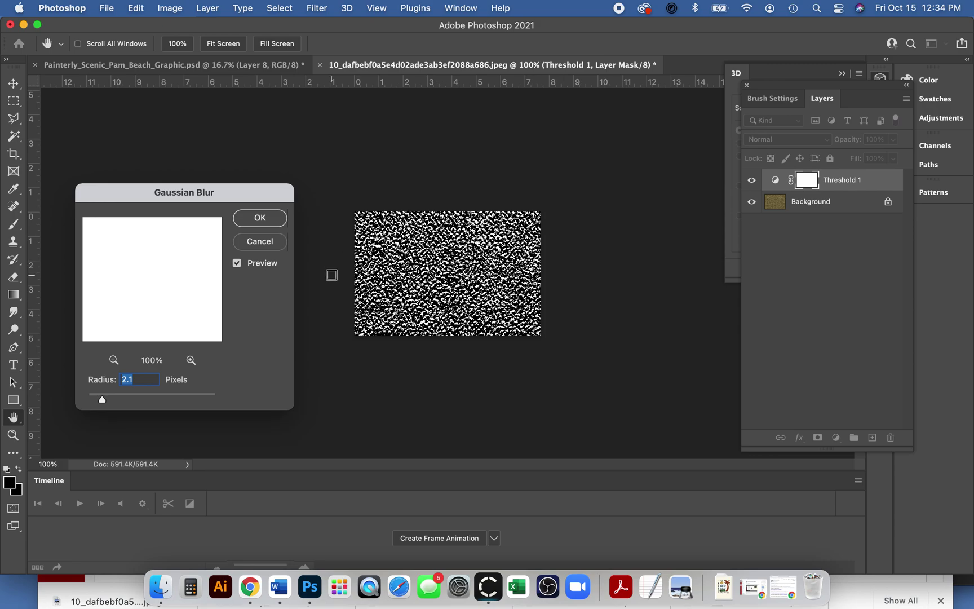
click(270, 243)
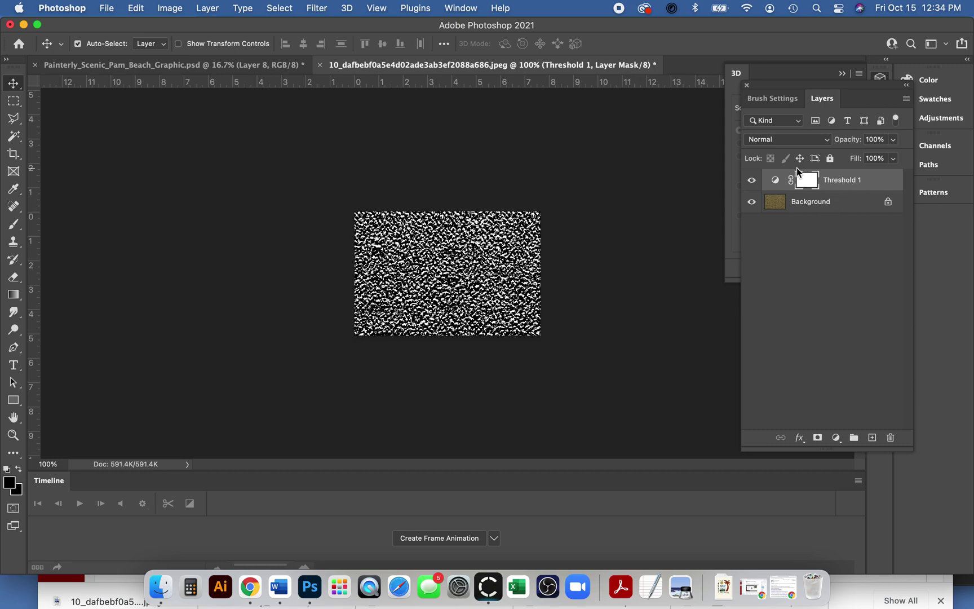
click(206, 9)
click(207, 10)
click(206, 9)
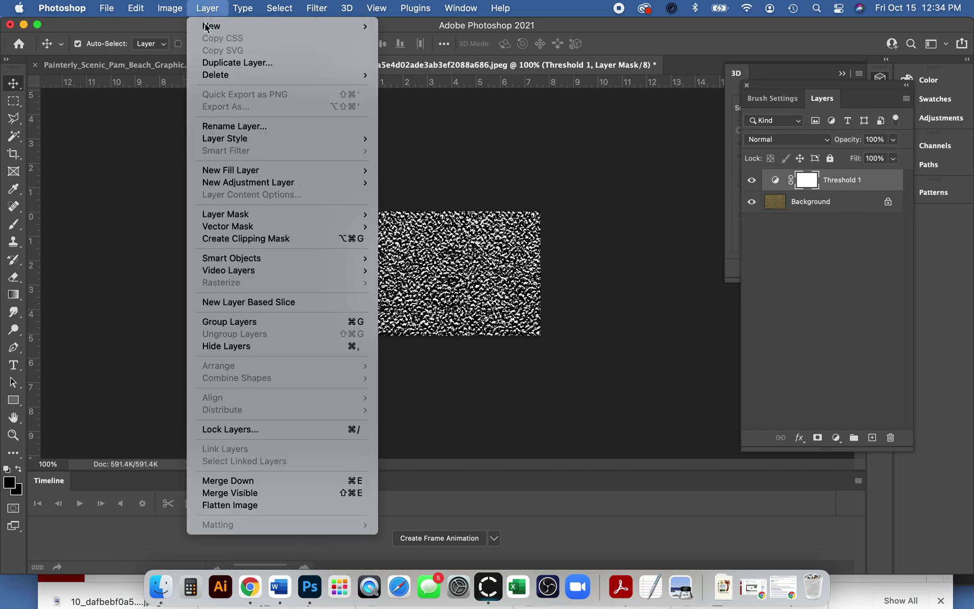
click(265, 505)
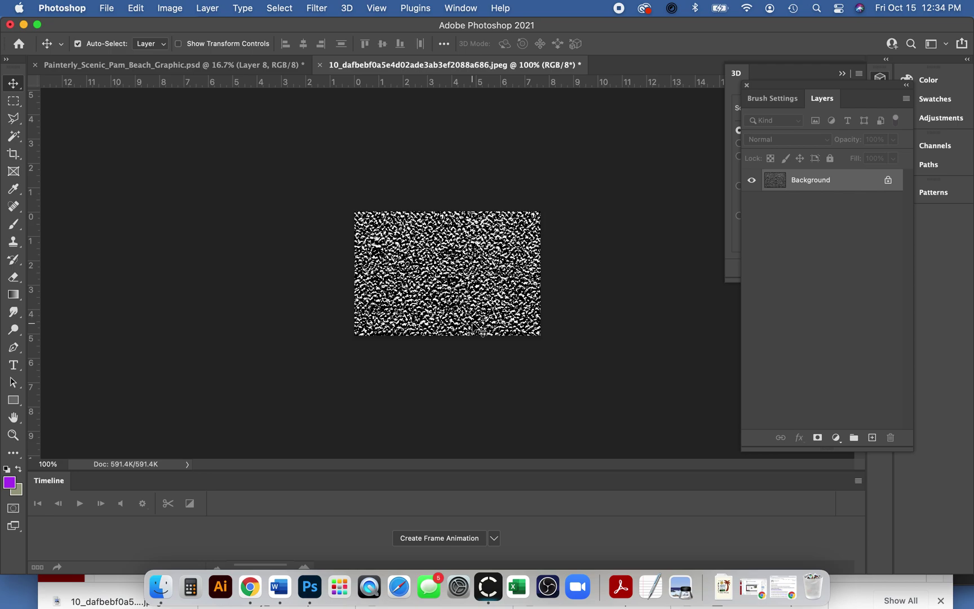
Step: Apply a Gaussian Blur with an 8.7-pixel radius to the speckle texture
click(327, 14)
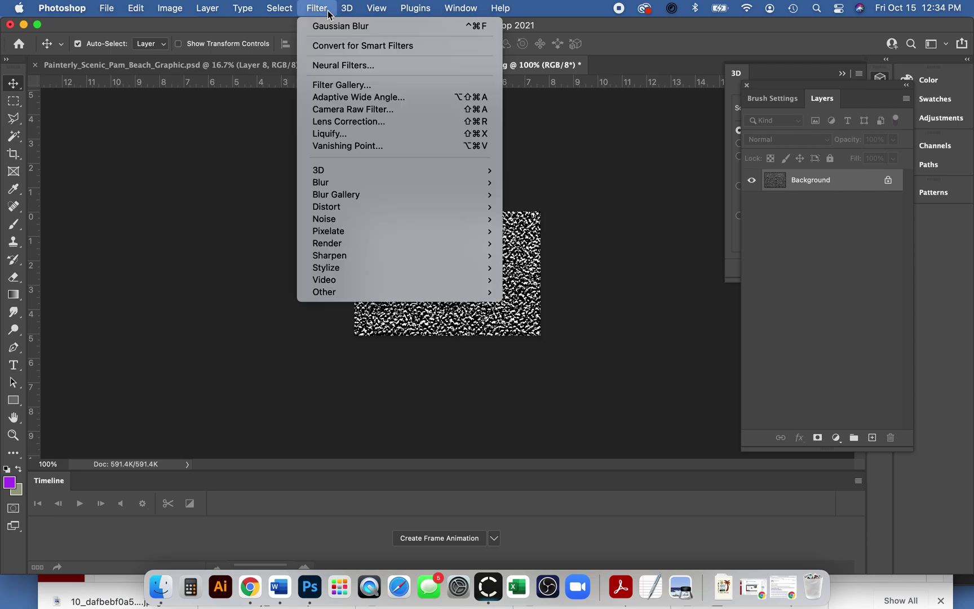
mouse_move(344, 184)
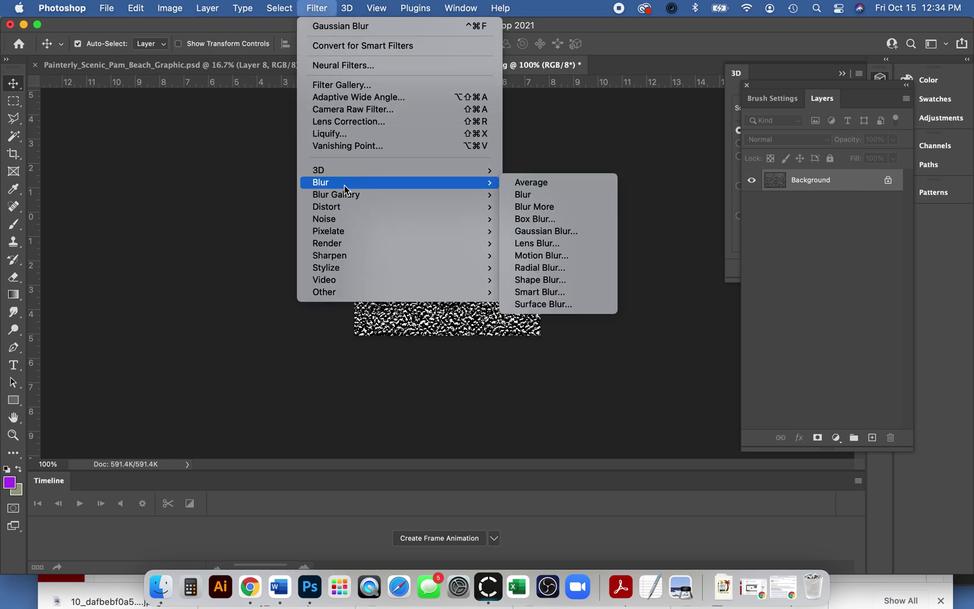
click(562, 233)
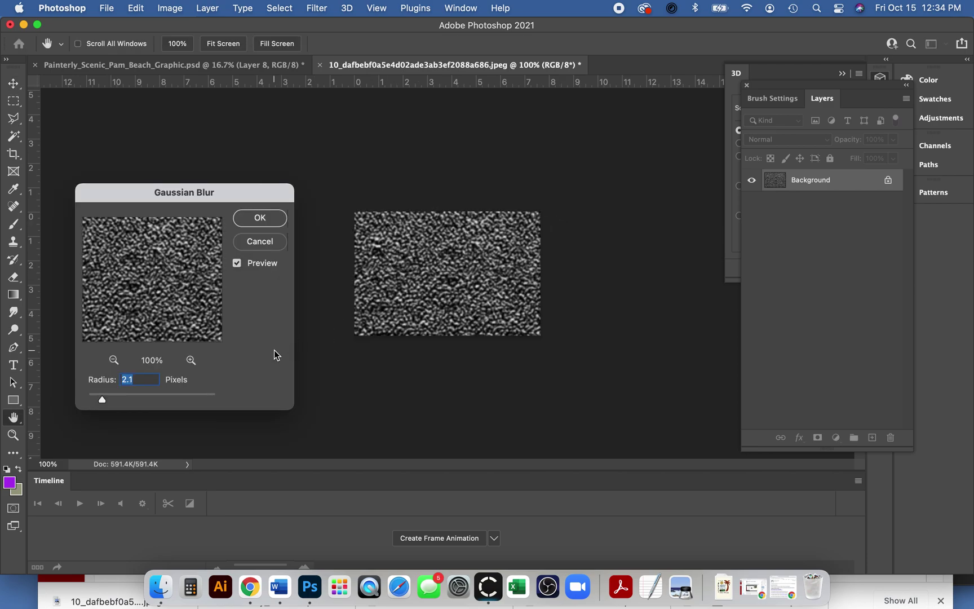
mouse_move(102, 399)
mouse_down()
mouse_move(135, 401)
mouse_move(102, 401)
mouse_up()
click(260, 218)
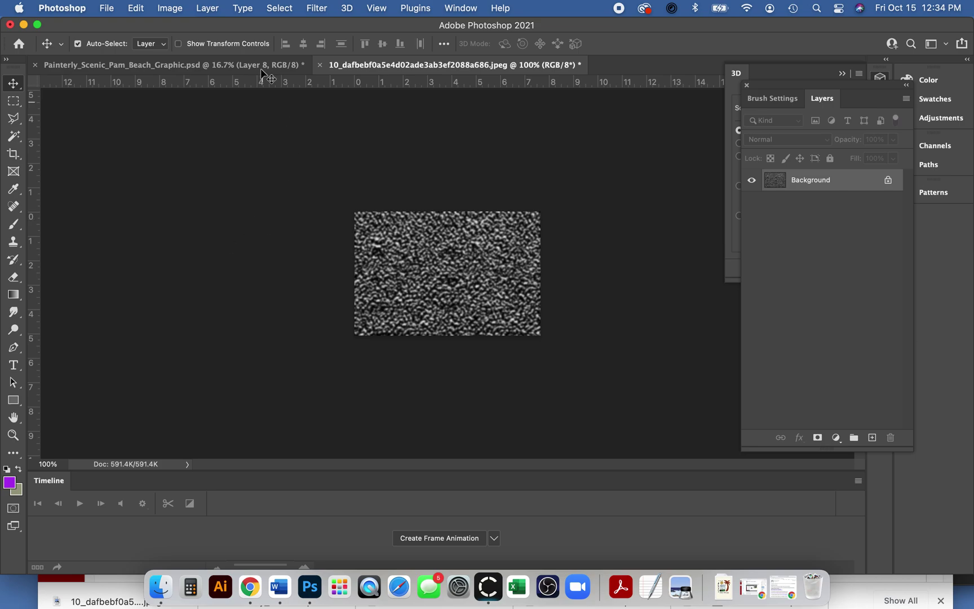
Step: Export the blurred image as DisplacementMap.png, then undo back to the gold texture
click(107, 8)
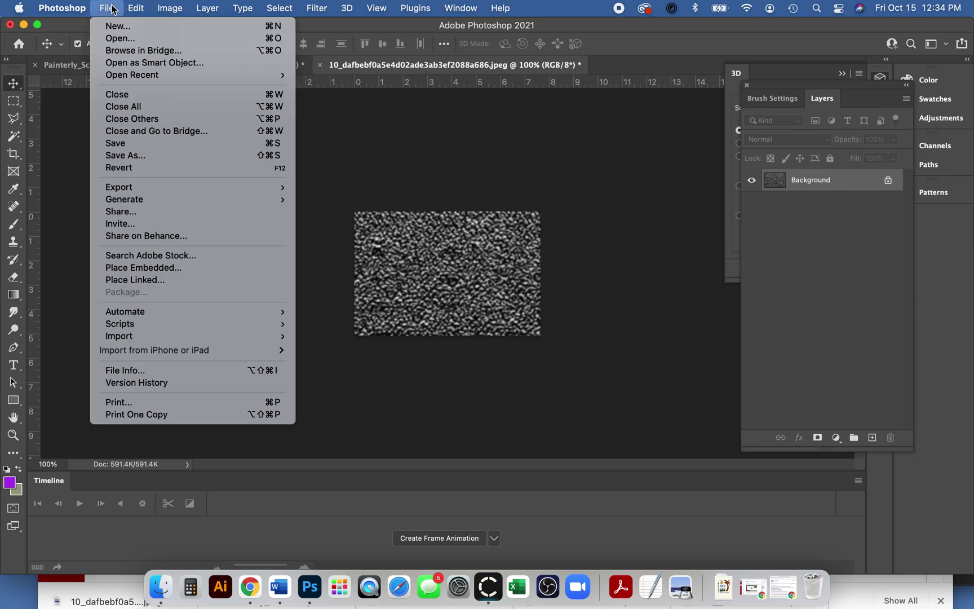
mouse_move(172, 186)
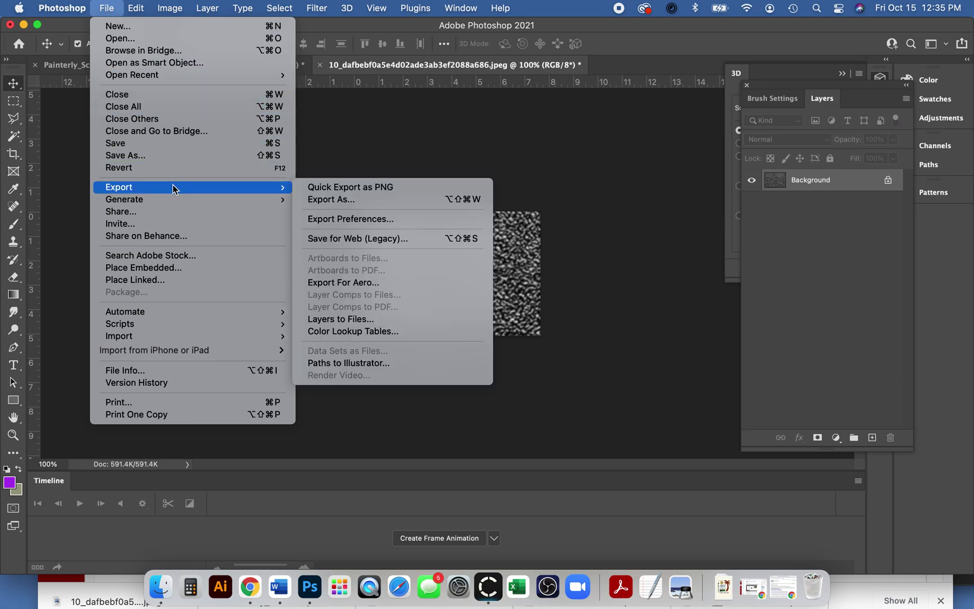
click(382, 189)
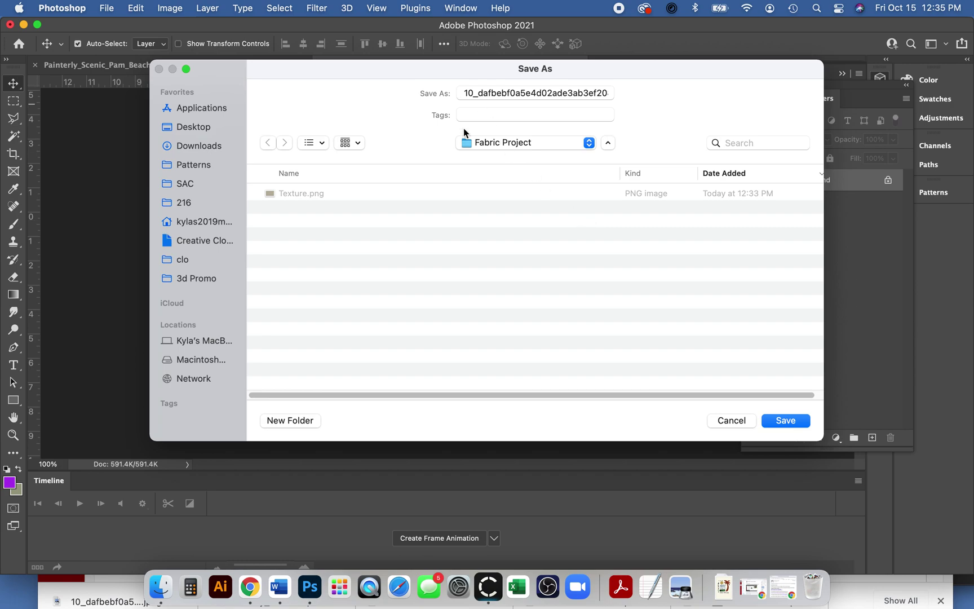
click(486, 94)
double_click(487, 94)
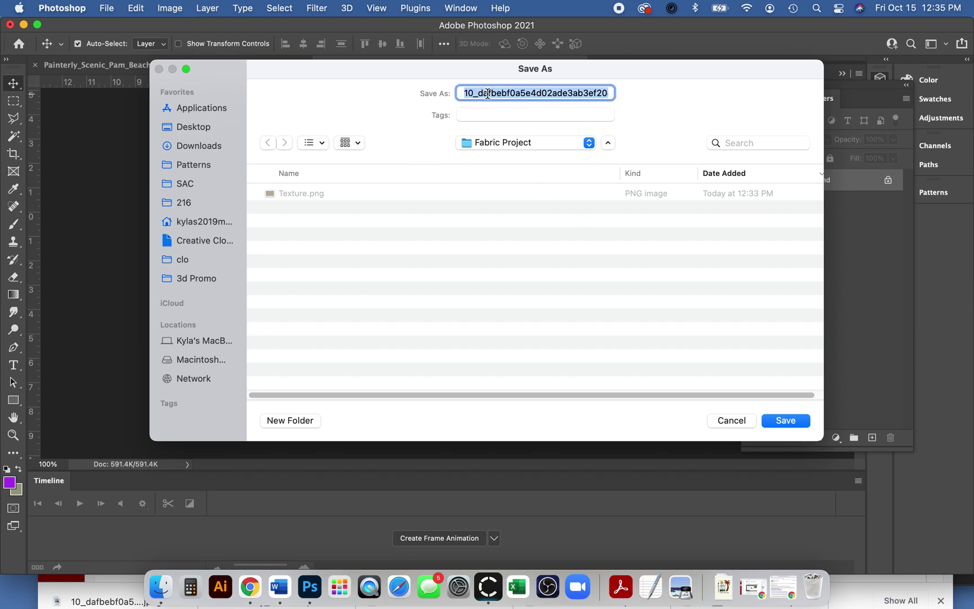
text(Displacement)
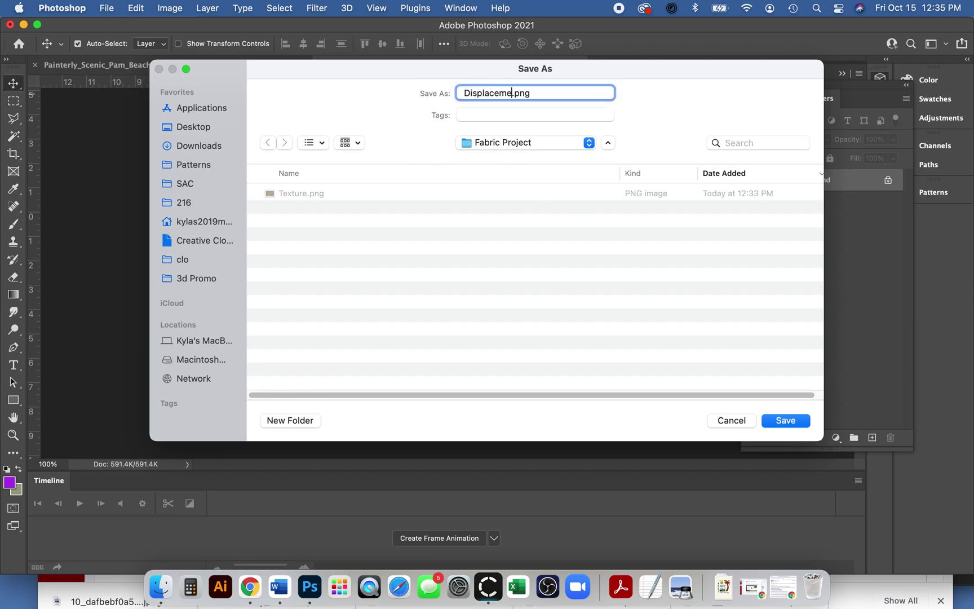
text(Map)
click(790, 422)
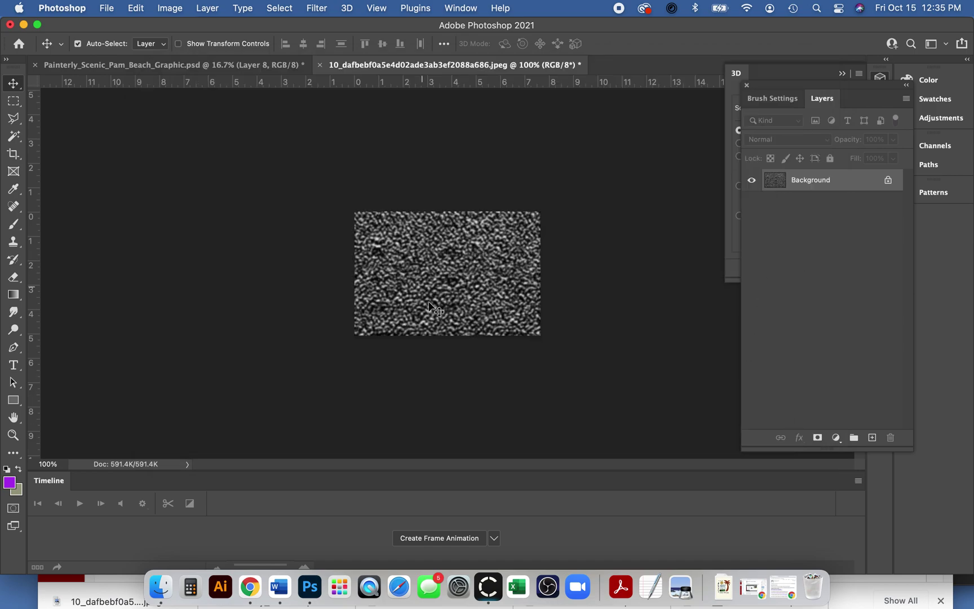
key(F2)
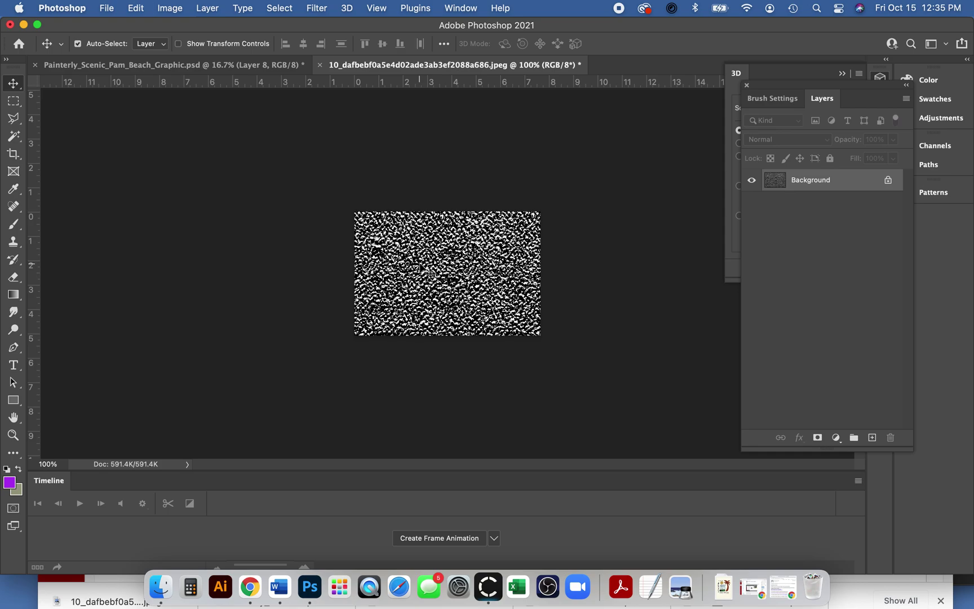
key(super+z)
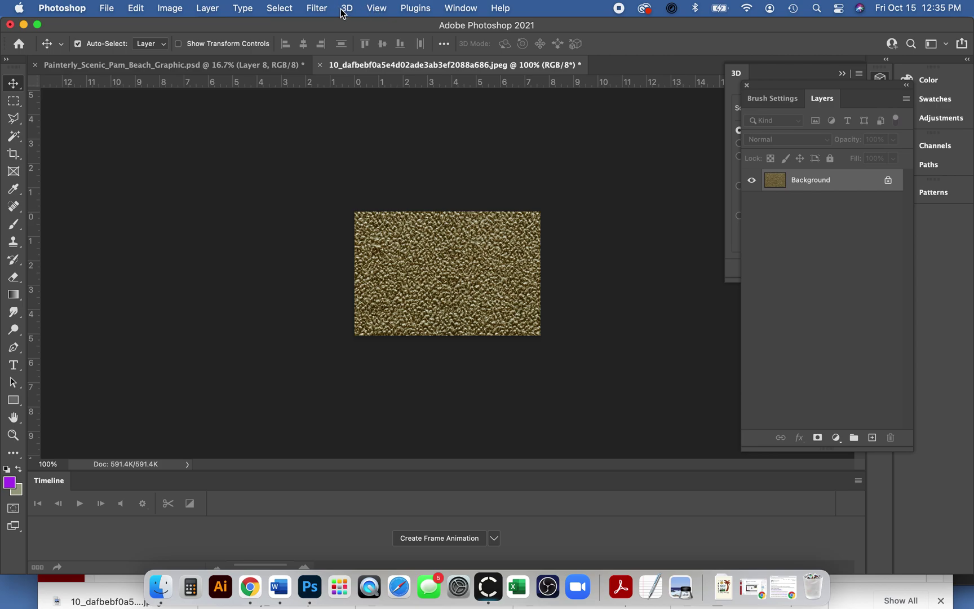
Step: Generate a normal map from the gold texture using default settings (Blur 0.5, Detail Scale 112%)
click(317, 9)
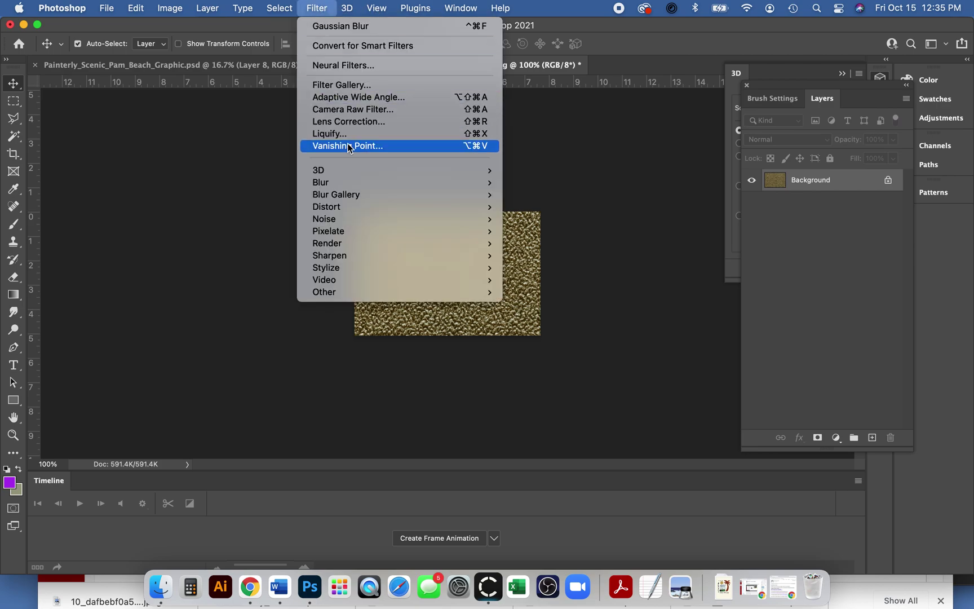
mouse_move(351, 172)
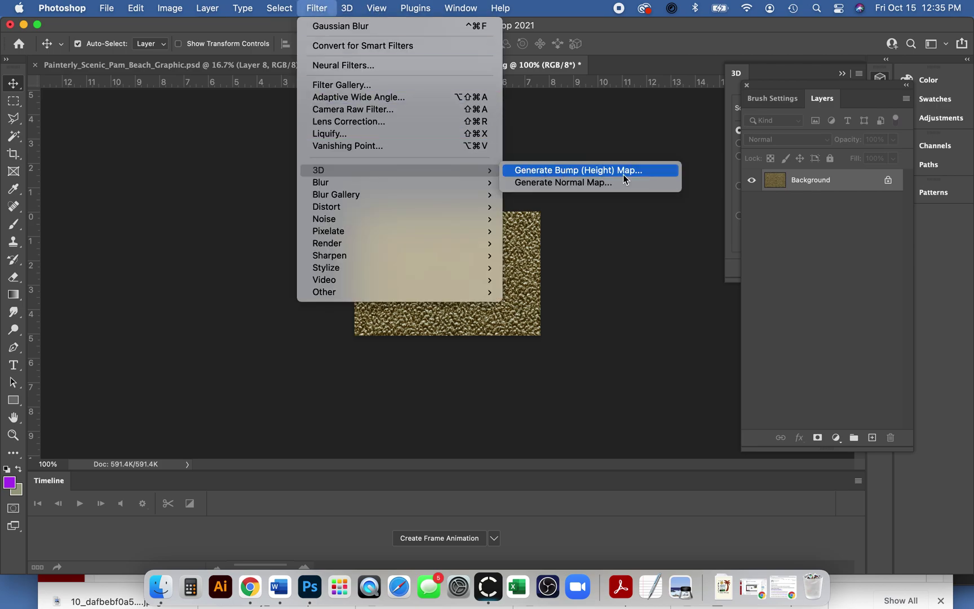
click(563, 184)
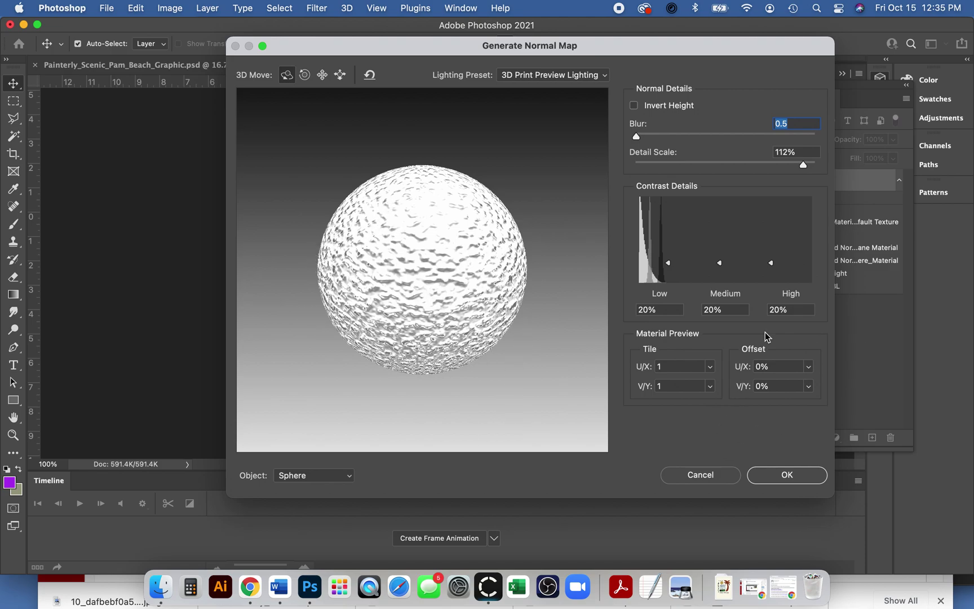
click(802, 475)
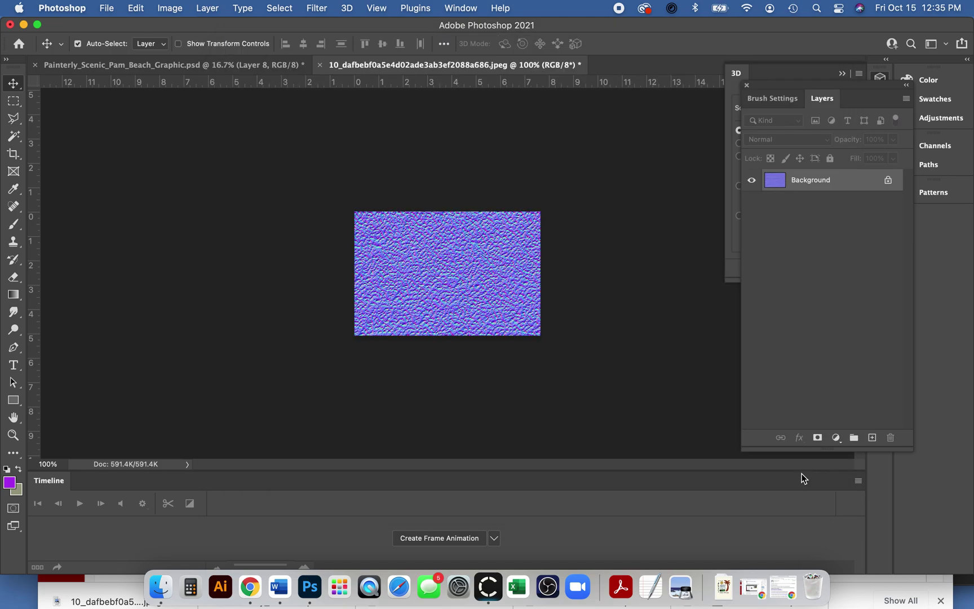
Step: Quick-export the normal map as a NormalMap PNG, then switch to CLO 3D
click(115, 14)
mouse_move(215, 187)
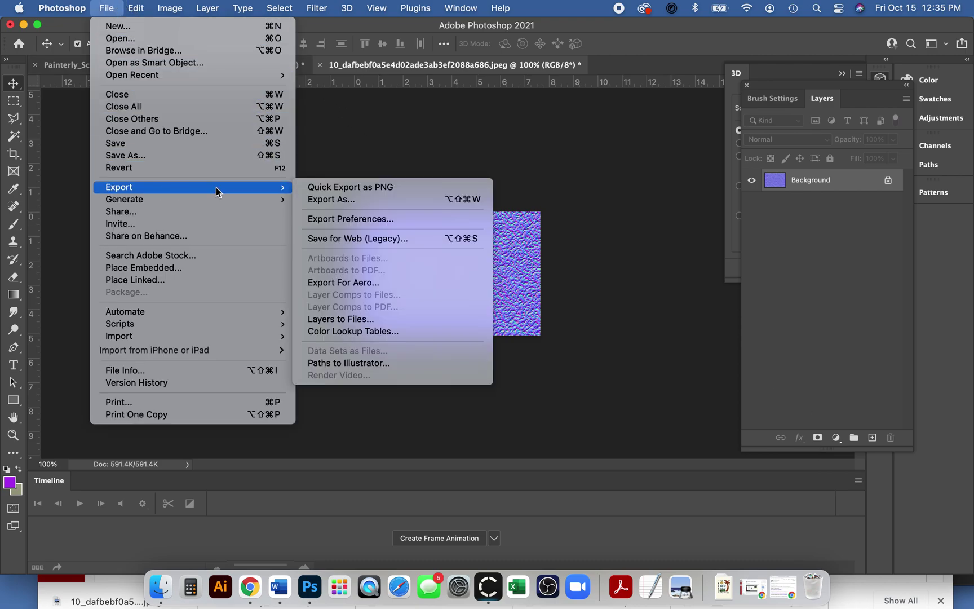
click(321, 187)
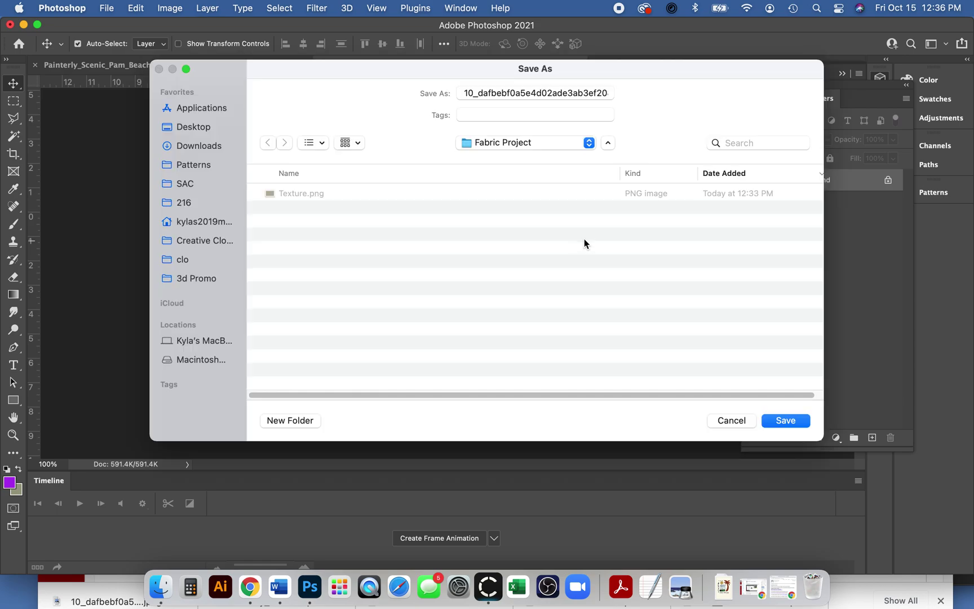
click(504, 95)
double_click(506, 95)
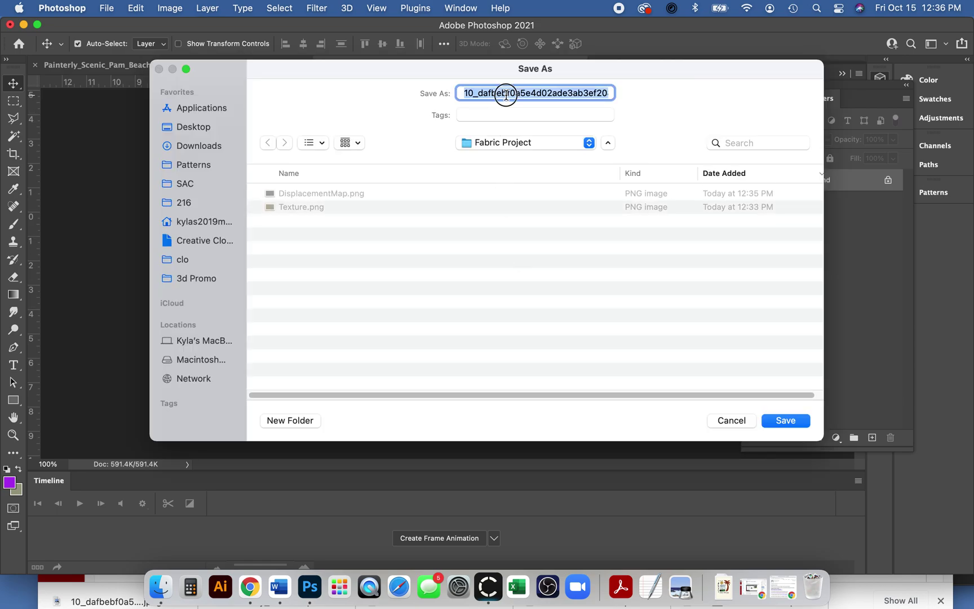
text(NormalMap)
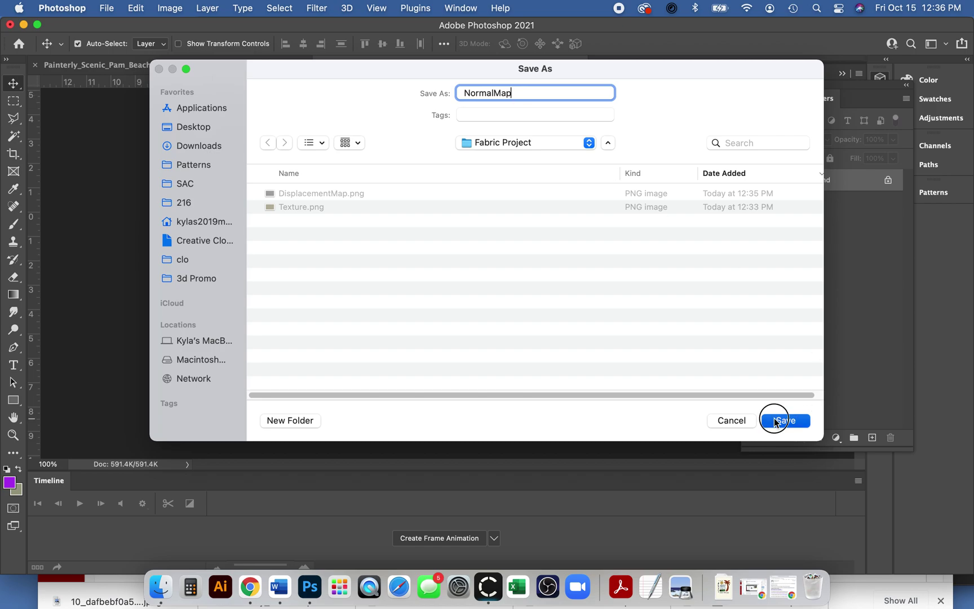
click(778, 420)
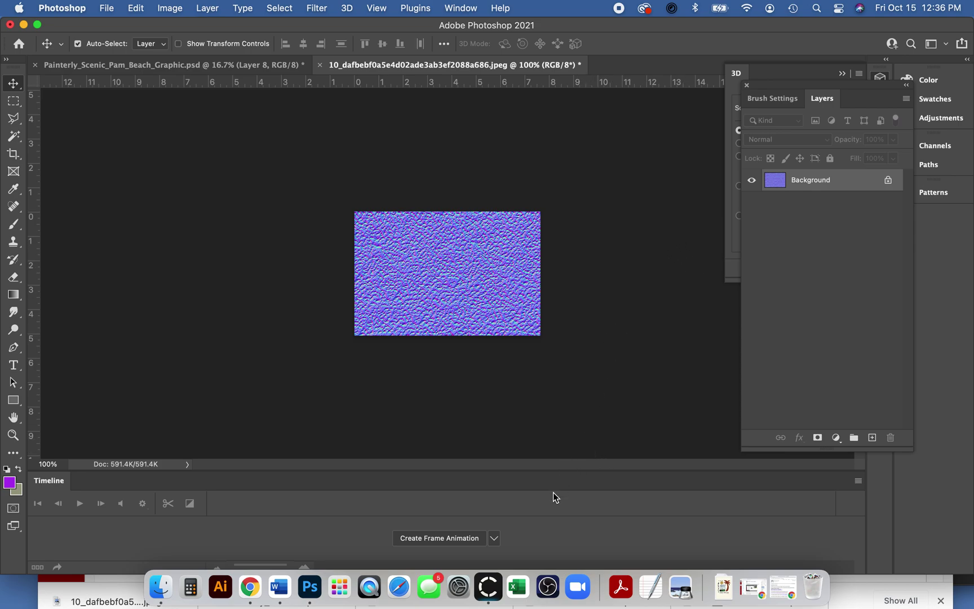
click(492, 588)
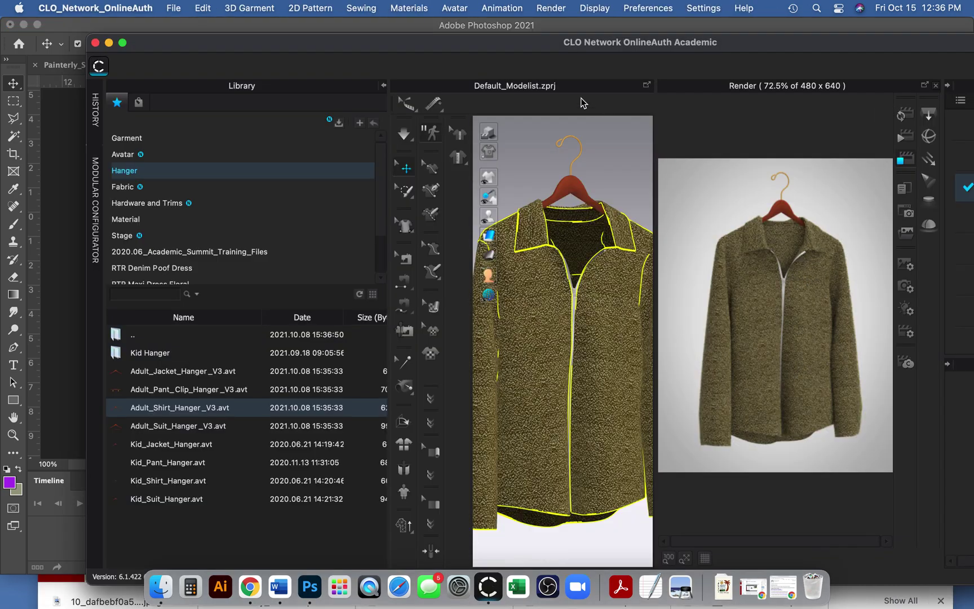
Step: Collapse the Library, close the Render window, go full screen, and select the Body fabric
click(383, 85)
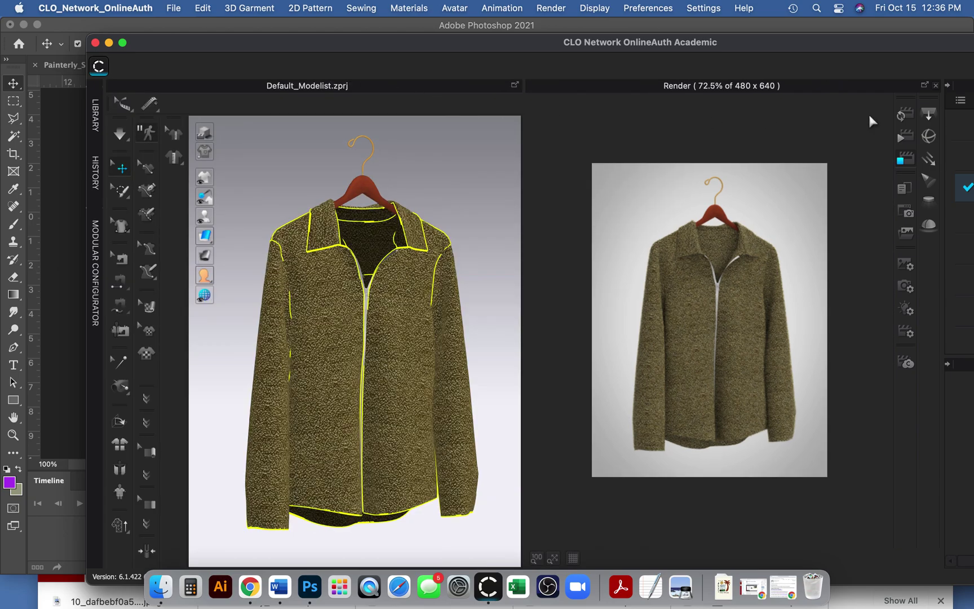
click(936, 85)
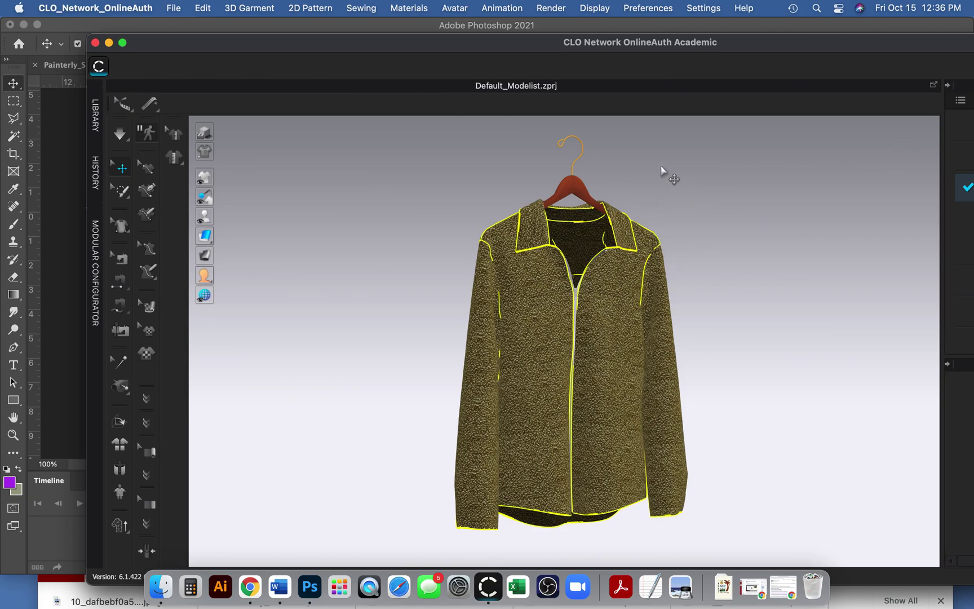
click(122, 43)
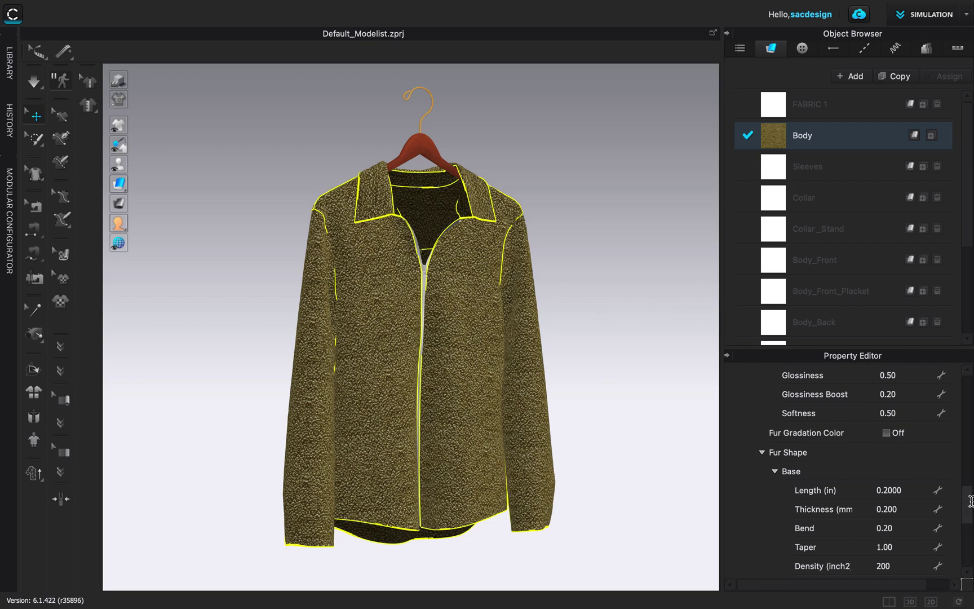
double_click(822, 132)
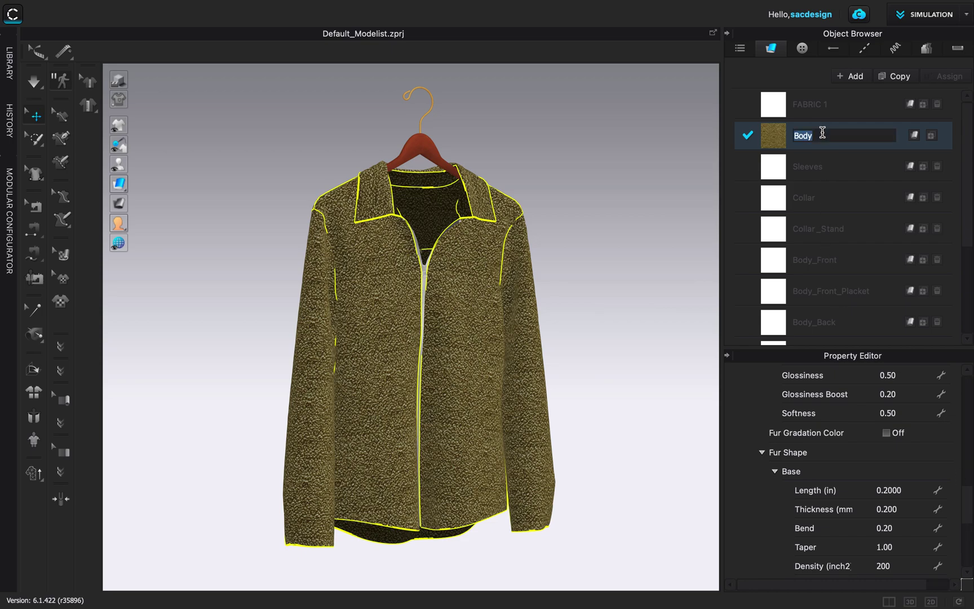
drag(964, 516, 957, 457)
Step: Delete the texture, normal map and displacement map images from the Body fabric, then reselect Body
click(944, 449)
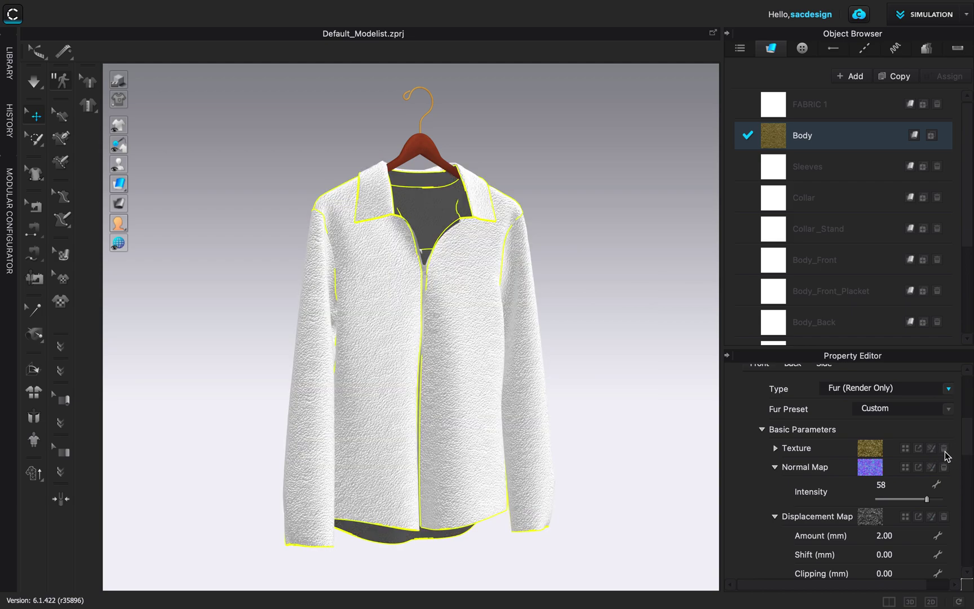
click(944, 467)
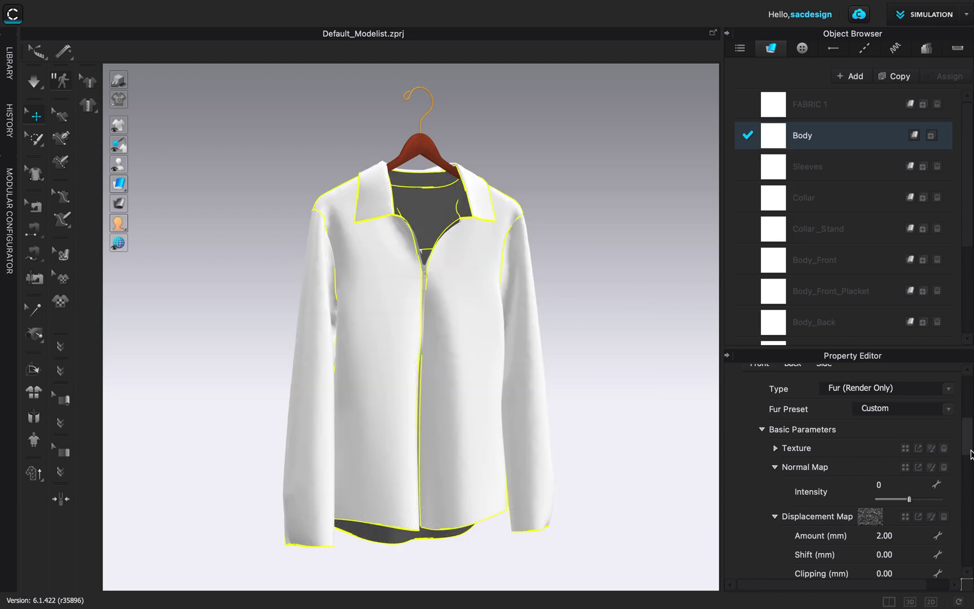
scroll(971, 460, down, 1)
click(944, 505)
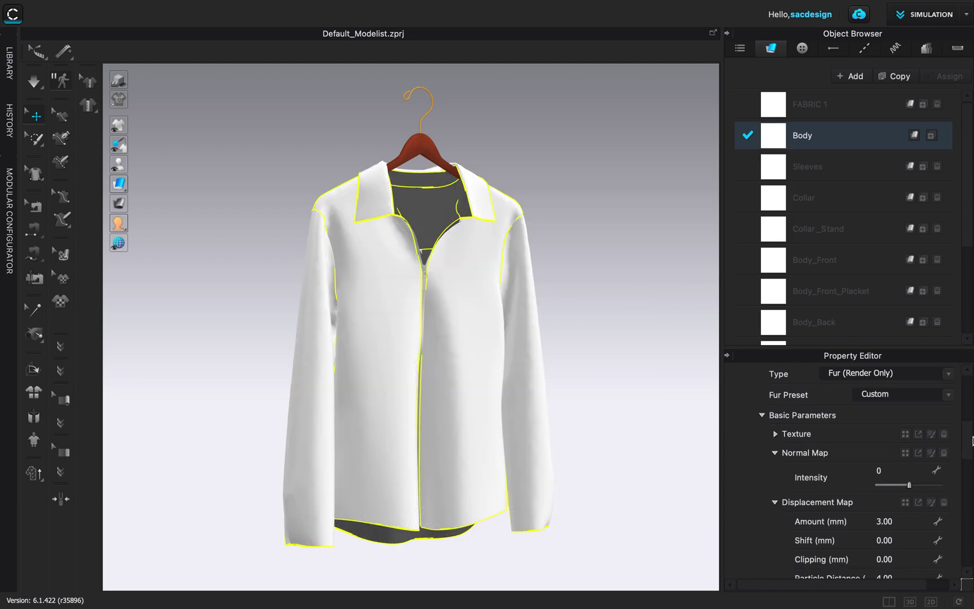
drag(969, 436, 968, 402)
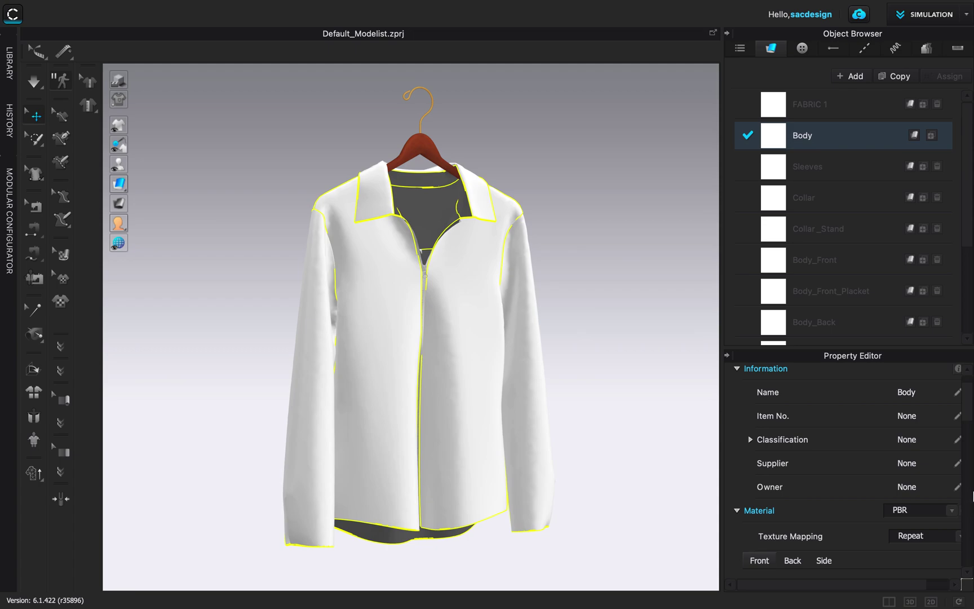
drag(968, 420, 967, 400)
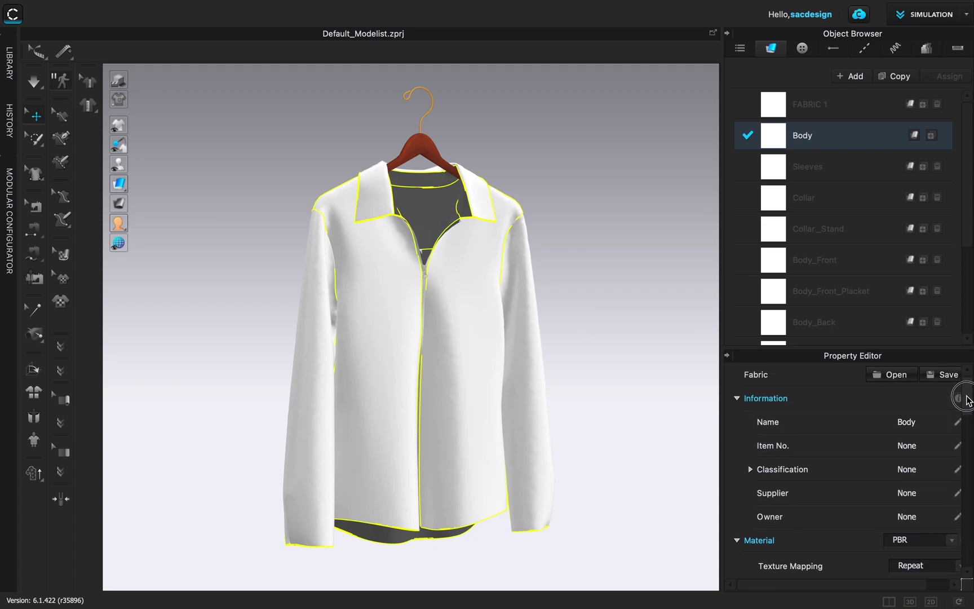
click(674, 350)
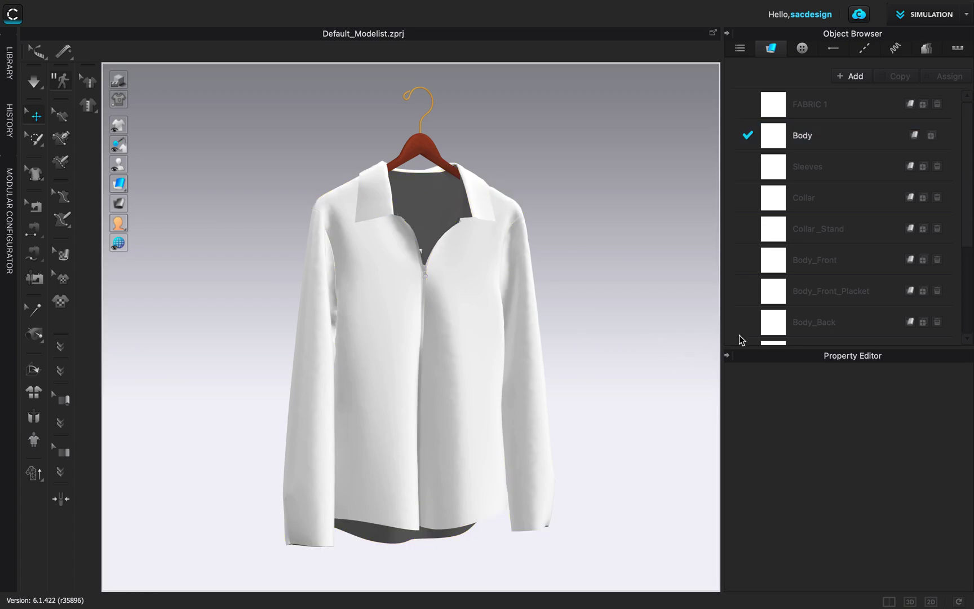
click(807, 138)
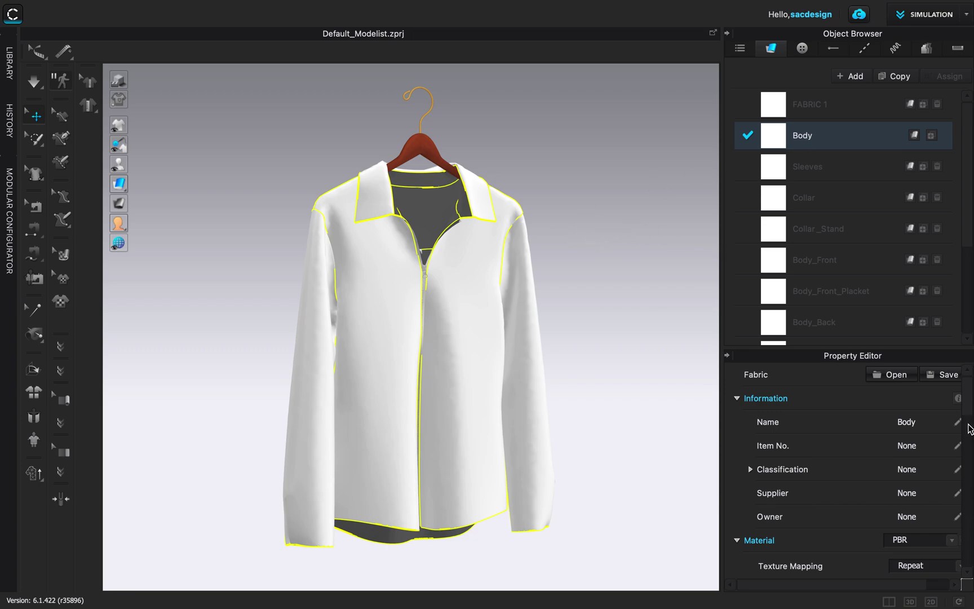
Step: Apply Texture.png from the Fabric Project folder as the Body fabric's texture
drag(970, 420, 940, 474)
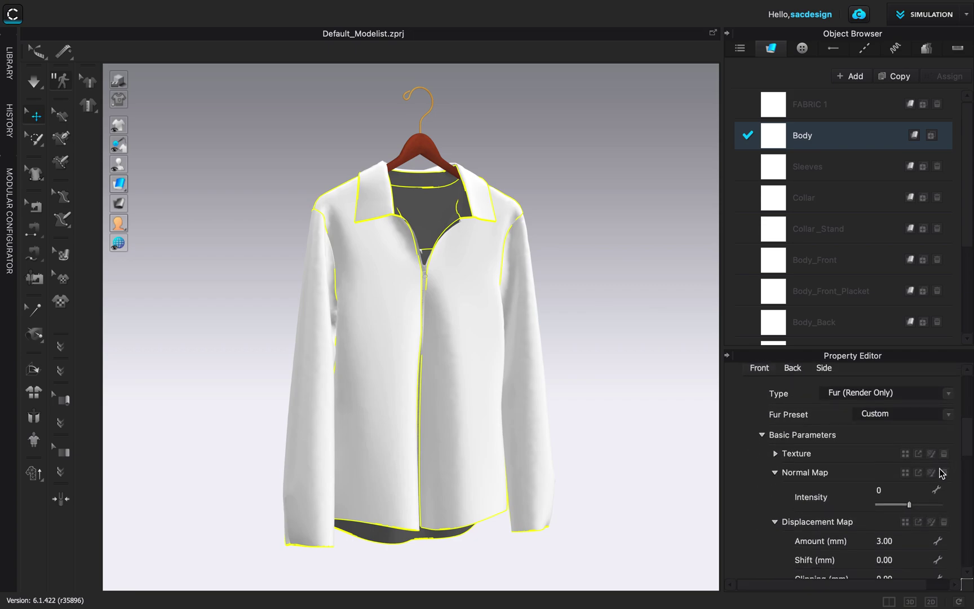
click(905, 454)
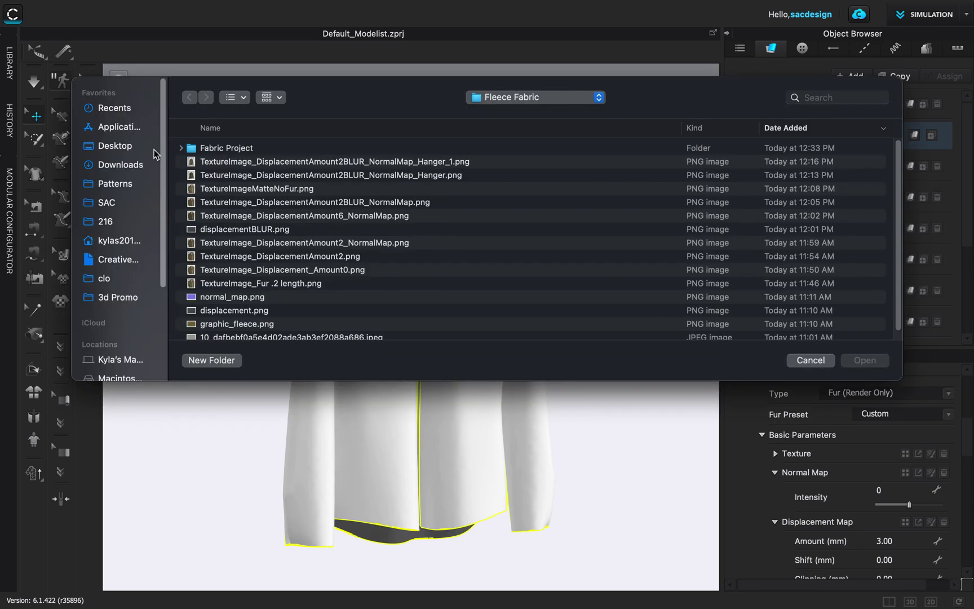
double_click(211, 148)
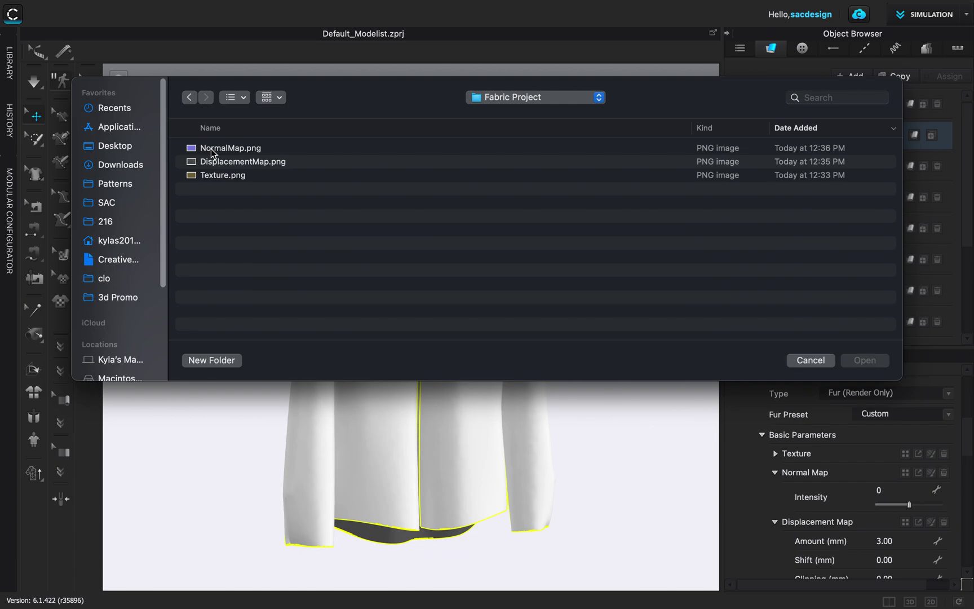
double_click(212, 175)
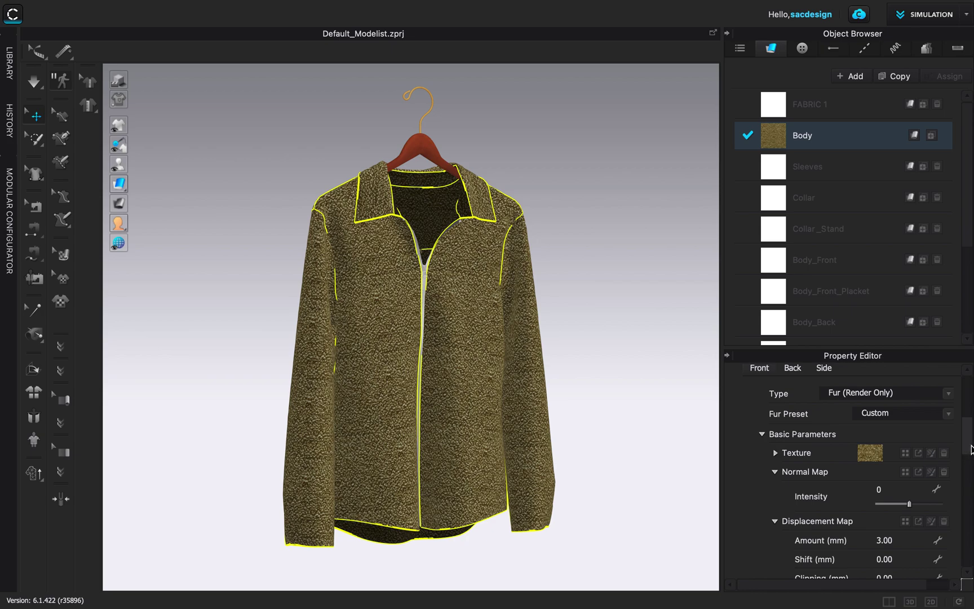
mouse_move(971, 449)
mouse_down()
mouse_move(968, 478)
mouse_move(969, 436)
mouse_up()
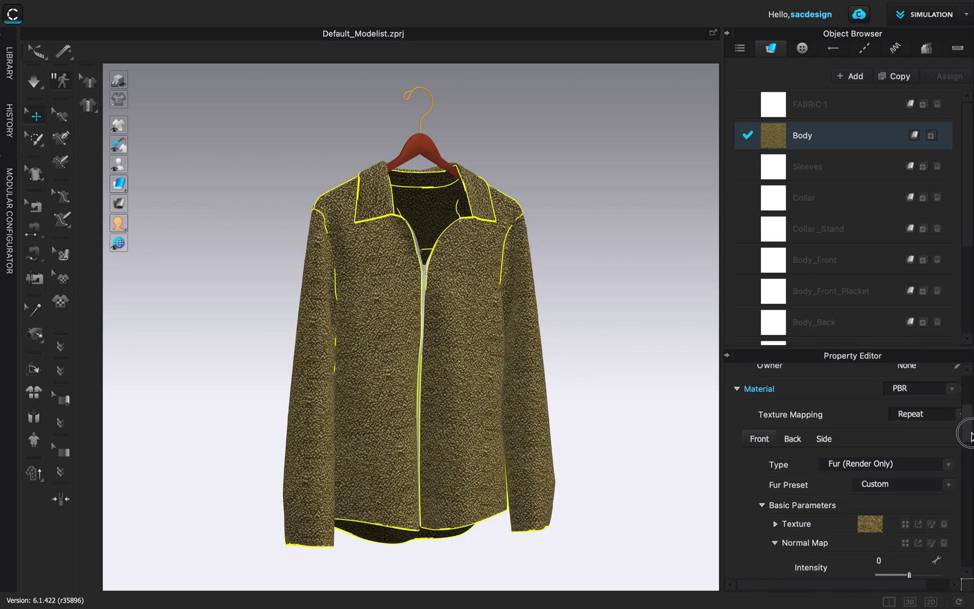
Step: Switch the Body material type to Fabric_Matte, then back to Fur (Render Only)
click(945, 466)
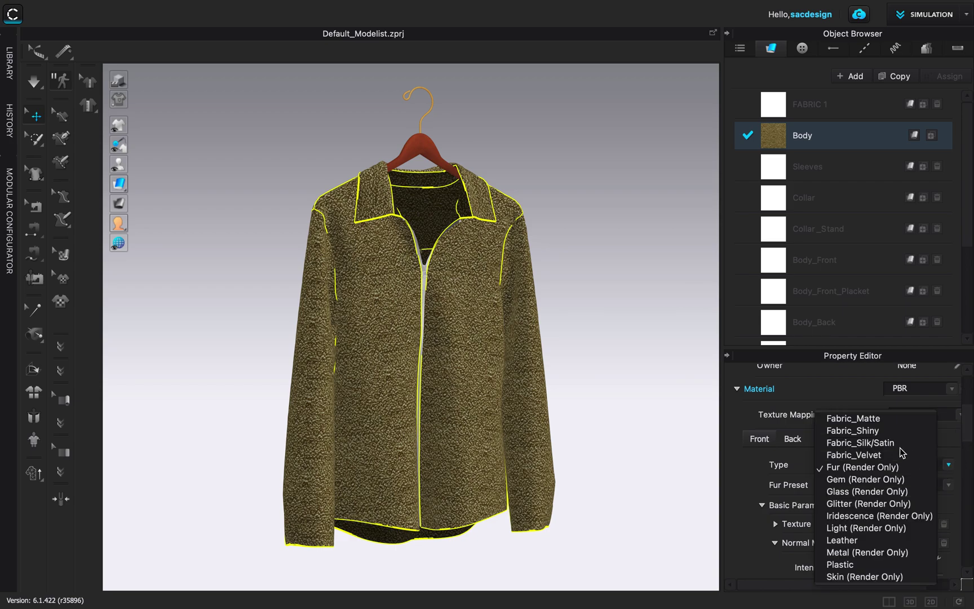
click(872, 424)
drag(964, 490, 964, 442)
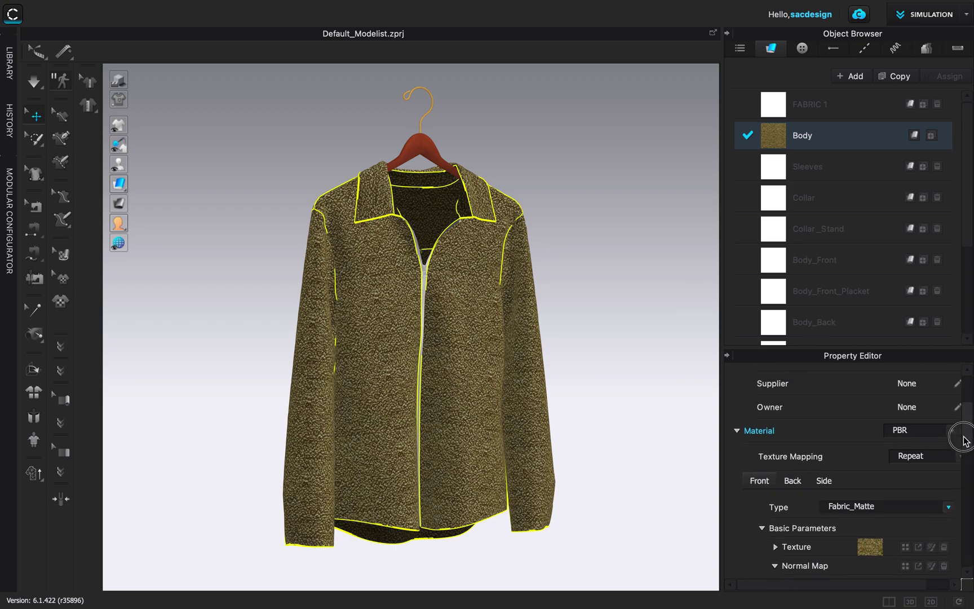
click(950, 509)
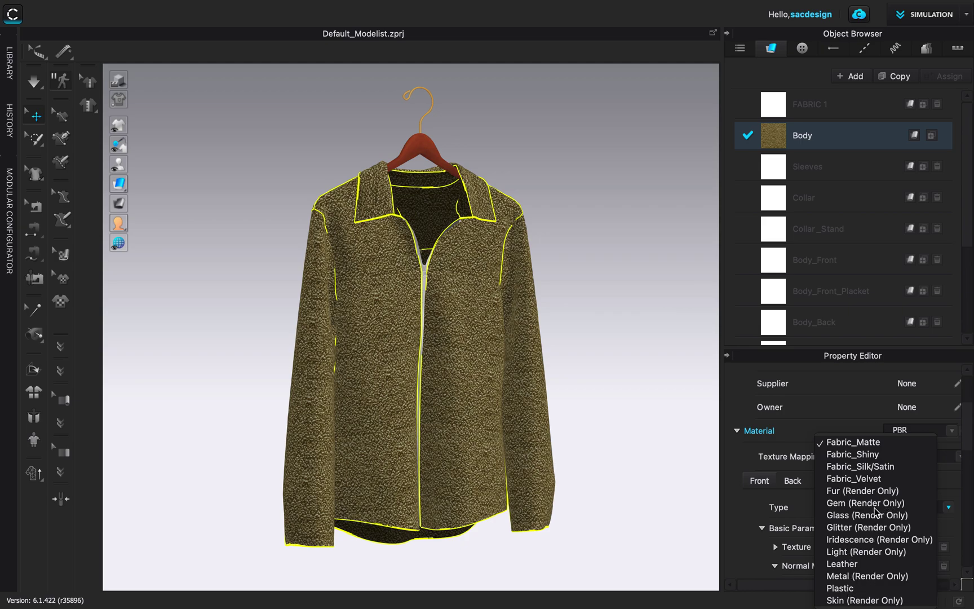
click(849, 494)
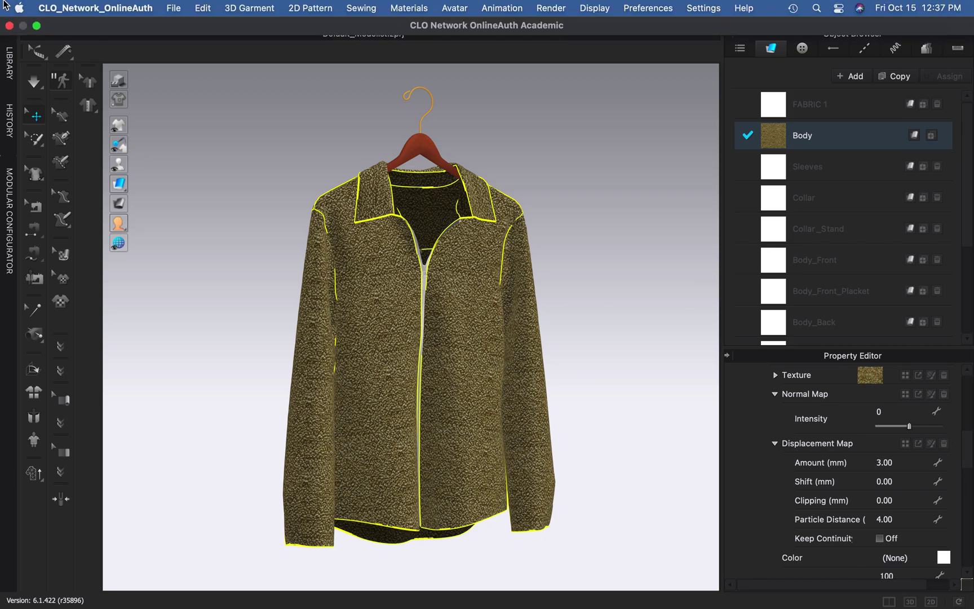
Step: Exit CLO 3D full screen and bring up Finder showing the Fleece Fabric folder
mouse_move(5, 4)
click(37, 26)
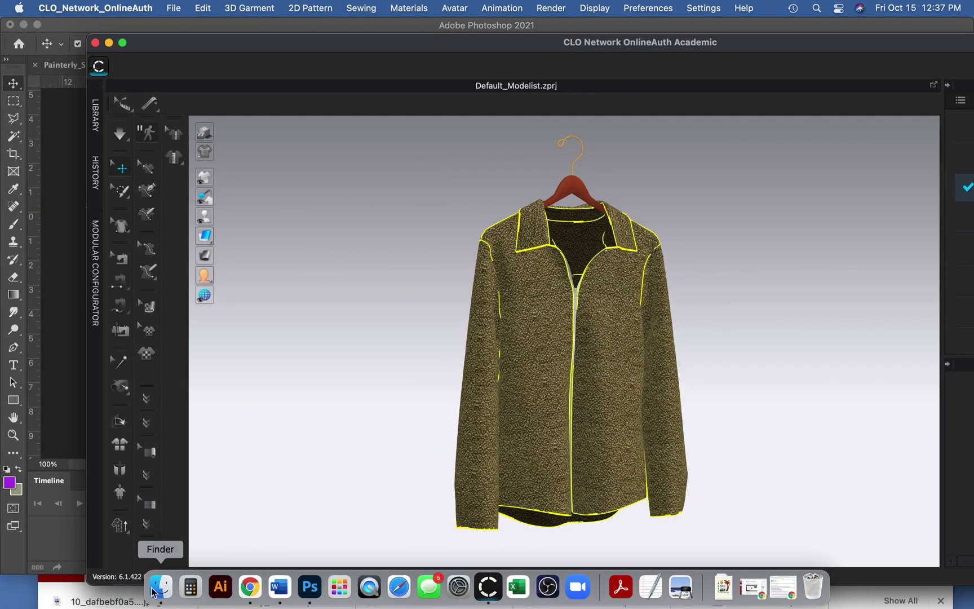
click(153, 590)
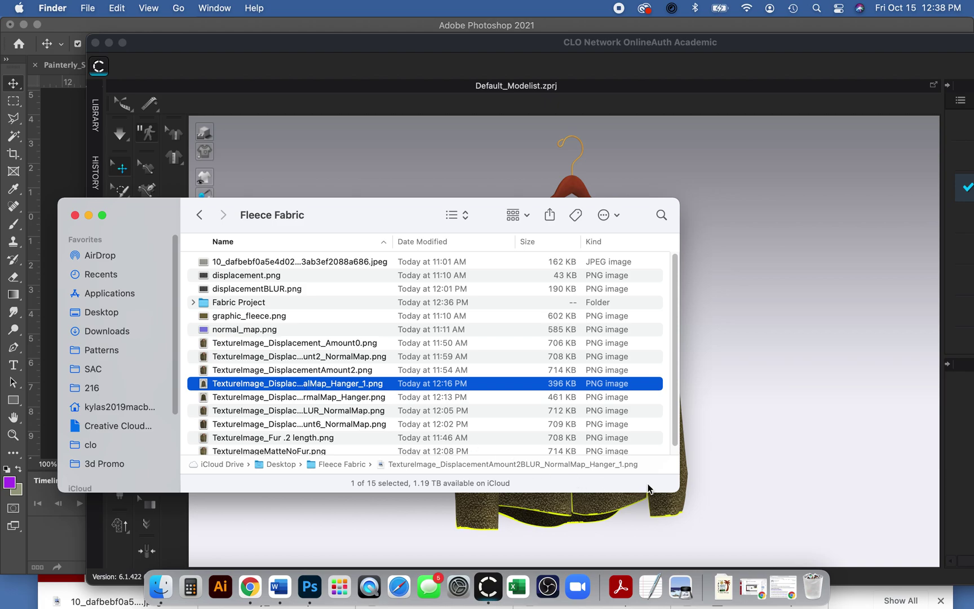
Step: Widen the Finder window and browse the TextureImage renders in the Fleece Fabric folder
drag(671, 488, 965, 524)
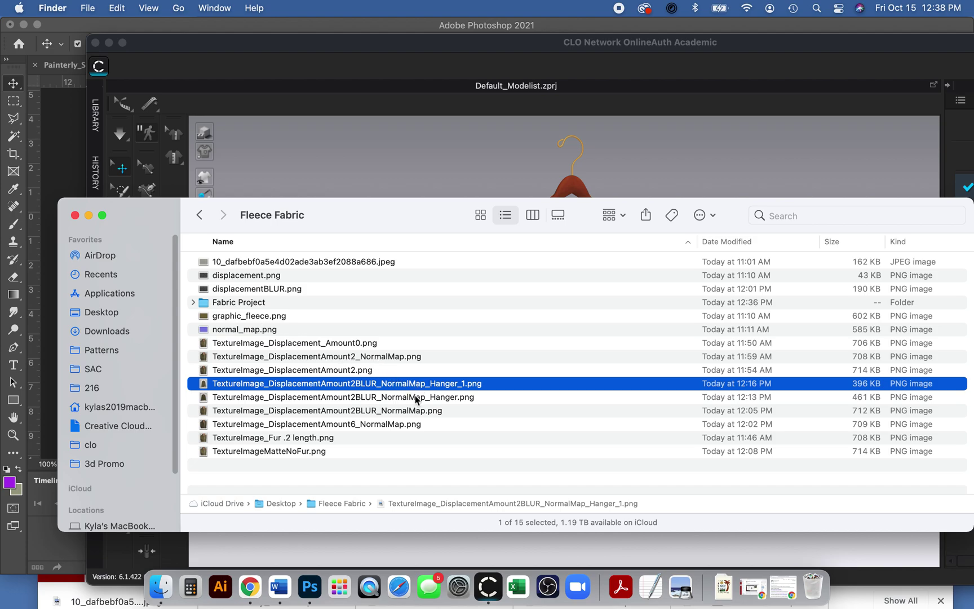
click(289, 439)
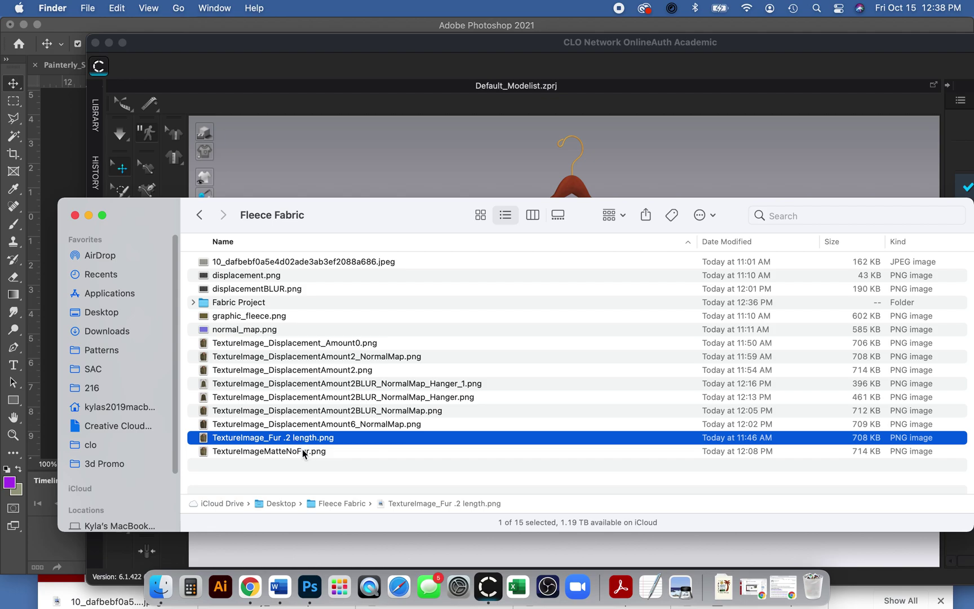
click(307, 451)
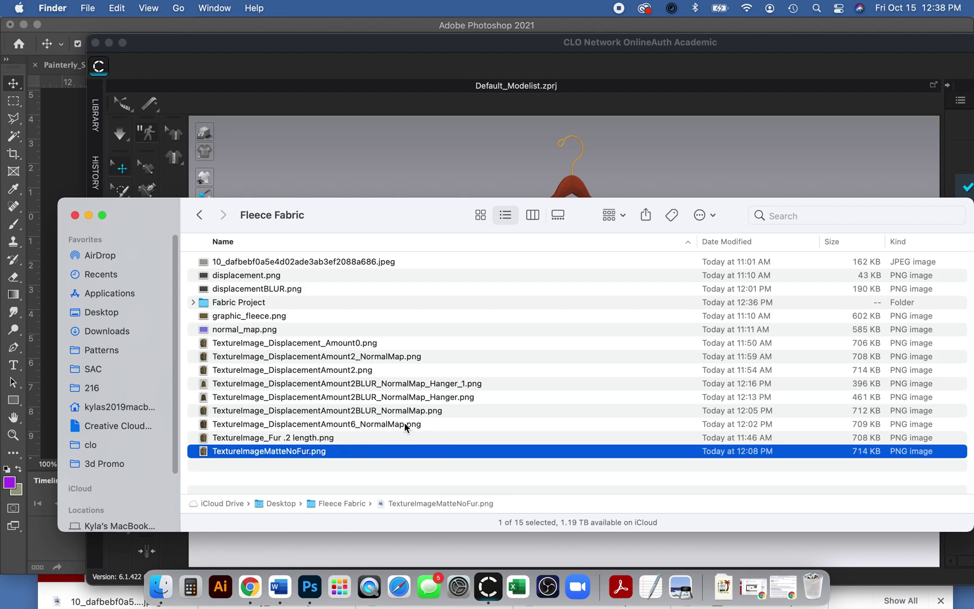
click(444, 412)
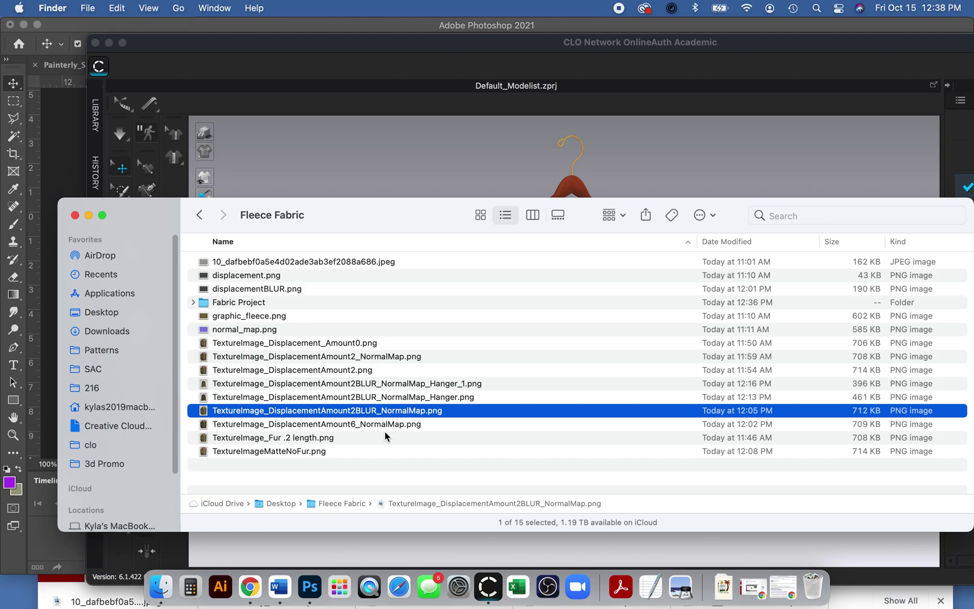
click(324, 451)
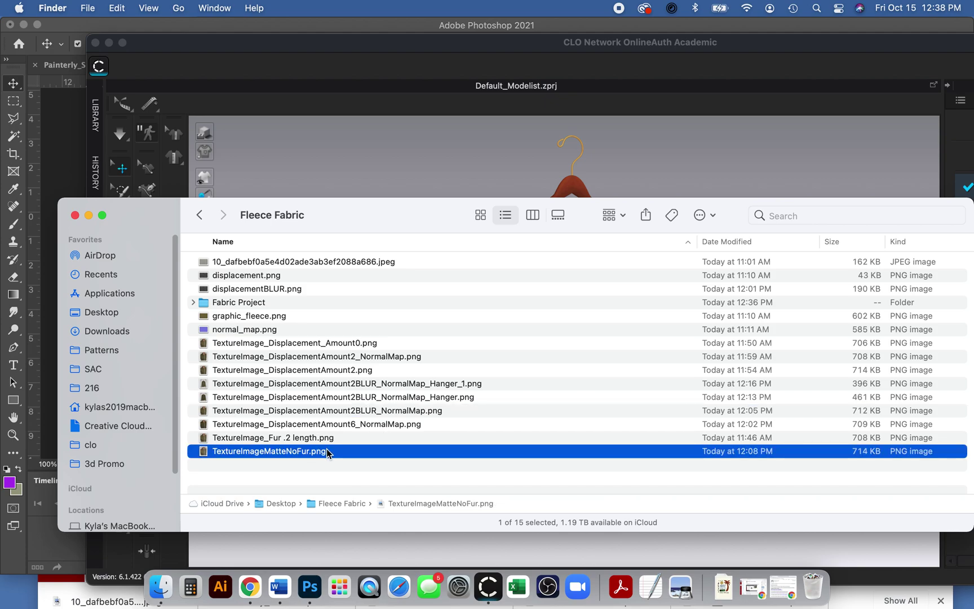
Step: Open both DisplacementAmount2BLUR_NormalMap_Hanger renders in Preview, then return to CLO 3D
double_click(439, 397)
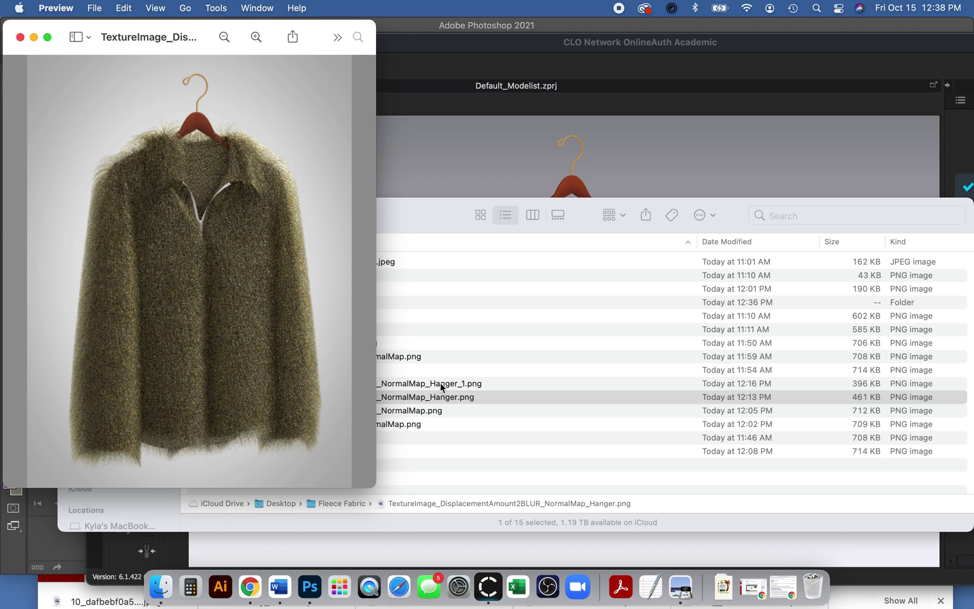
double_click(441, 384)
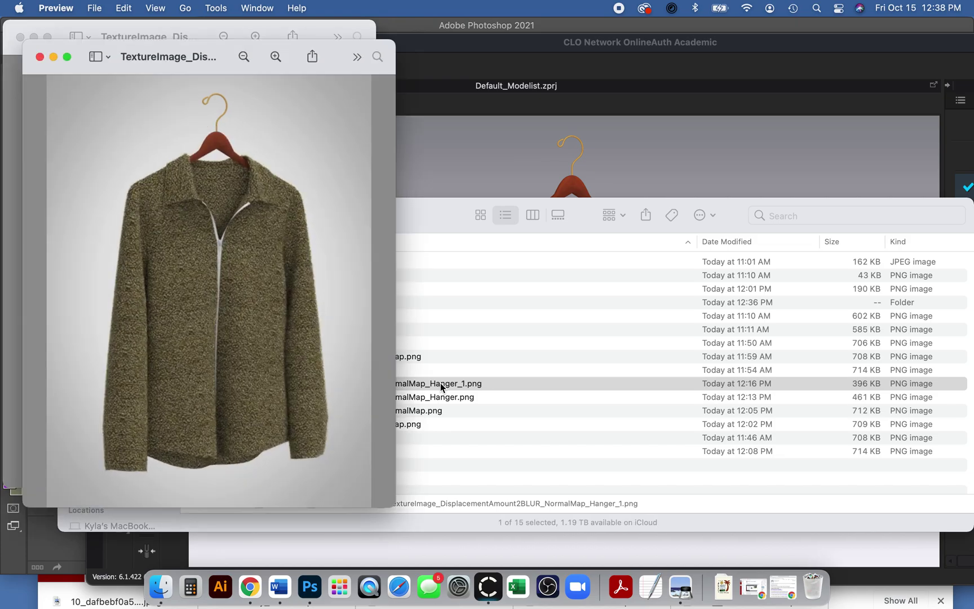
click(531, 189)
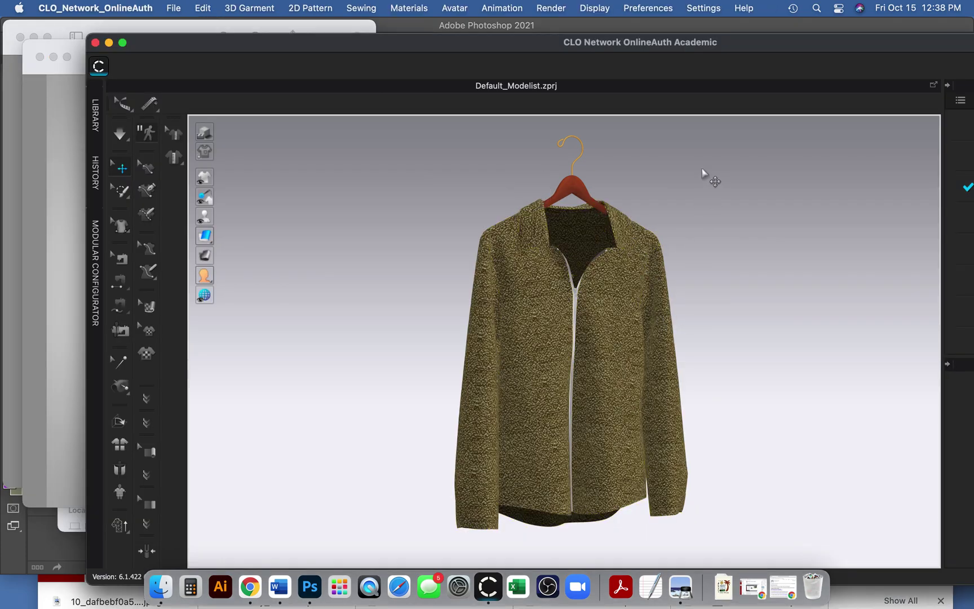
Step: Return CLO 3D to full screen and set the Body fabric's fur Length to 0.2 in
click(123, 44)
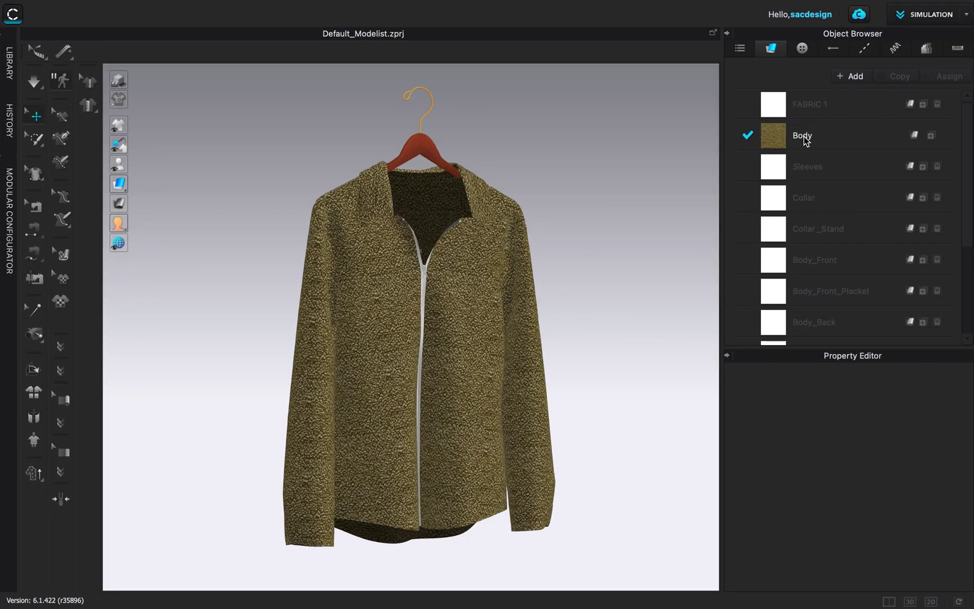
click(805, 141)
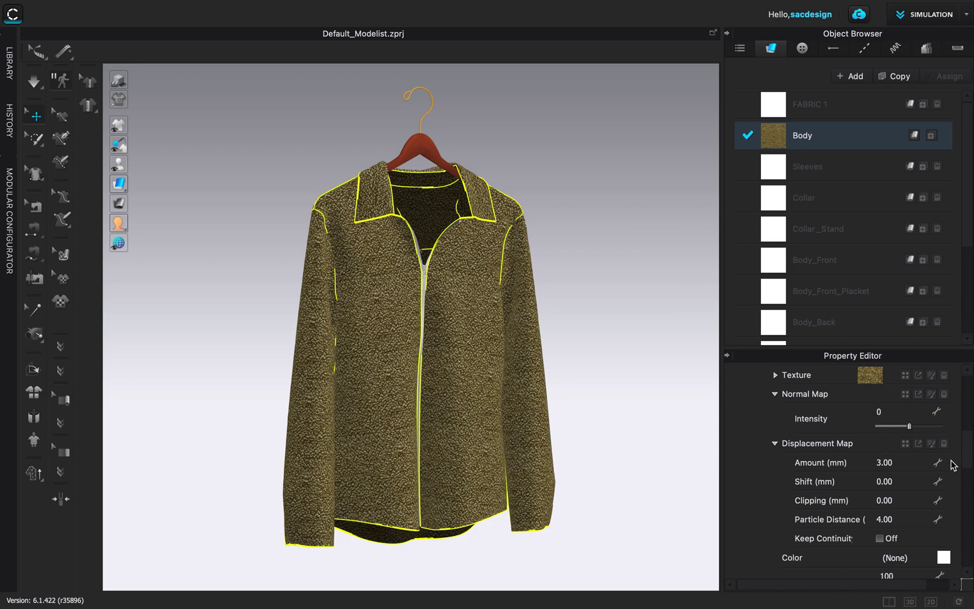
drag(970, 456, 965, 440)
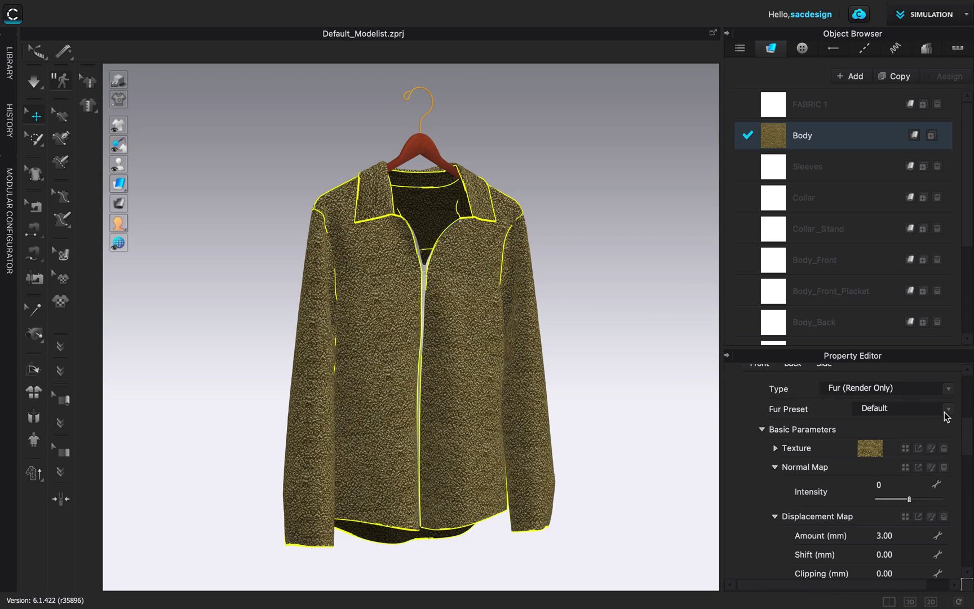
drag(972, 430, 966, 477)
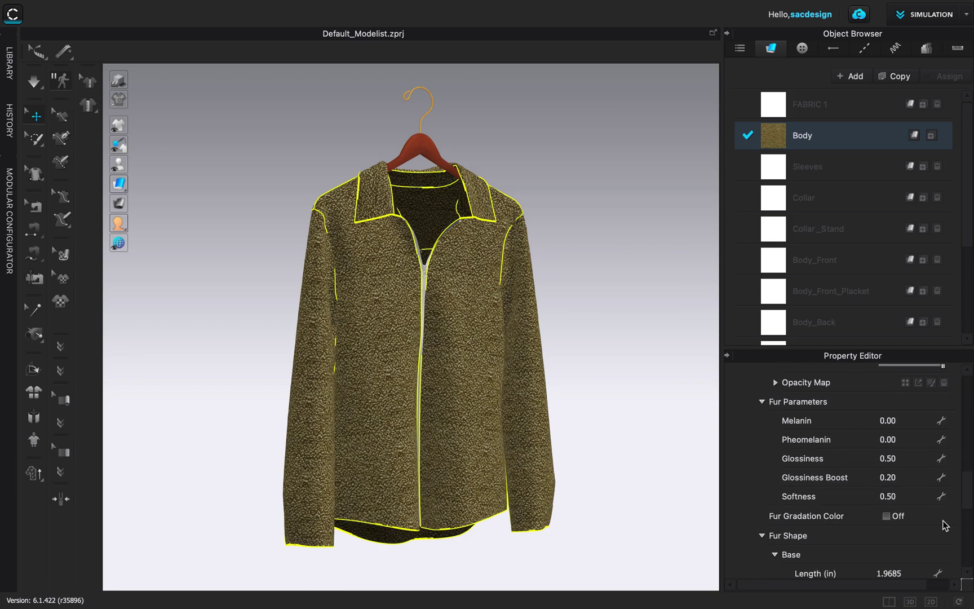
drag(967, 501, 970, 521)
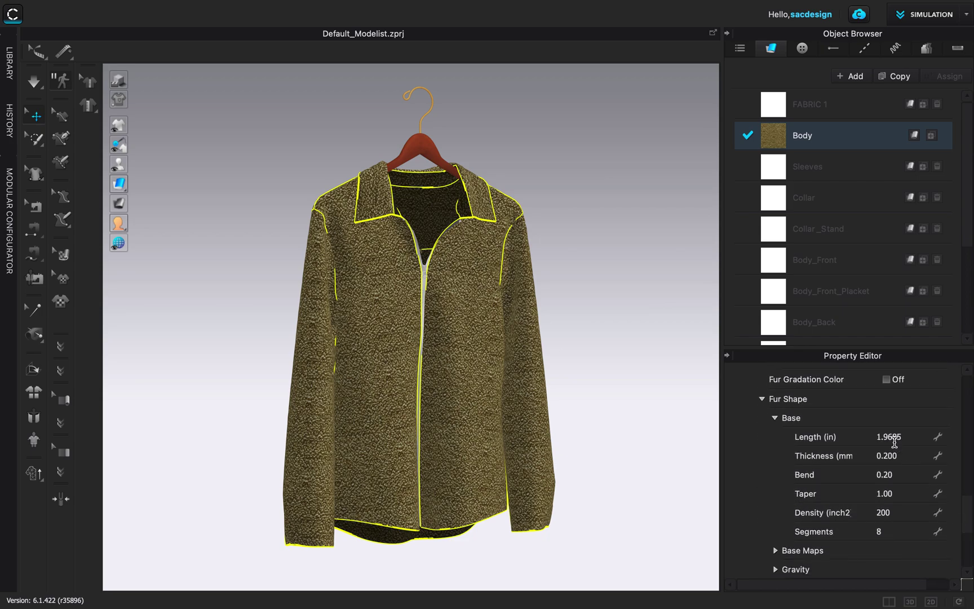
click(908, 439)
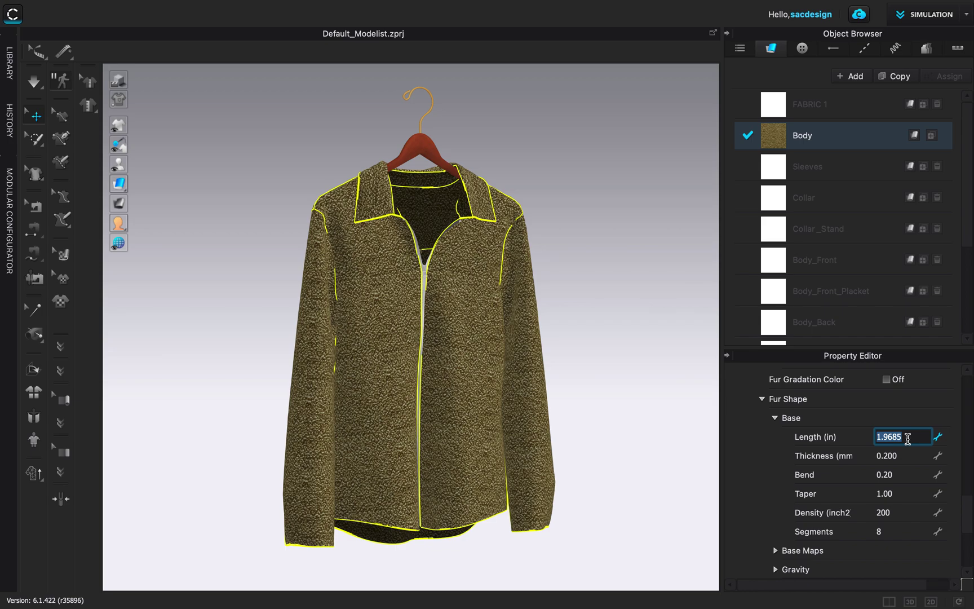
text(.2)
click(898, 457)
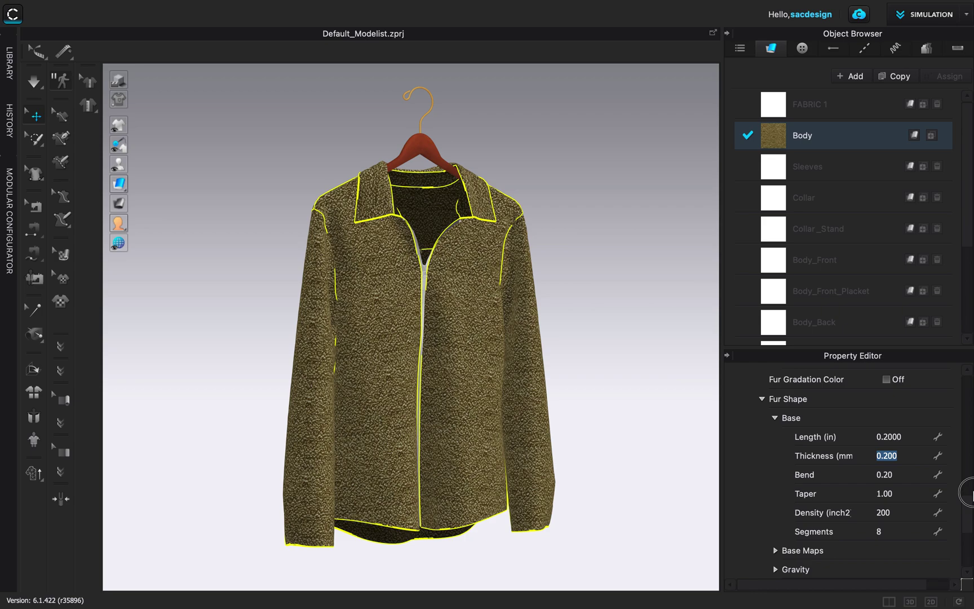
drag(968, 514, 968, 428)
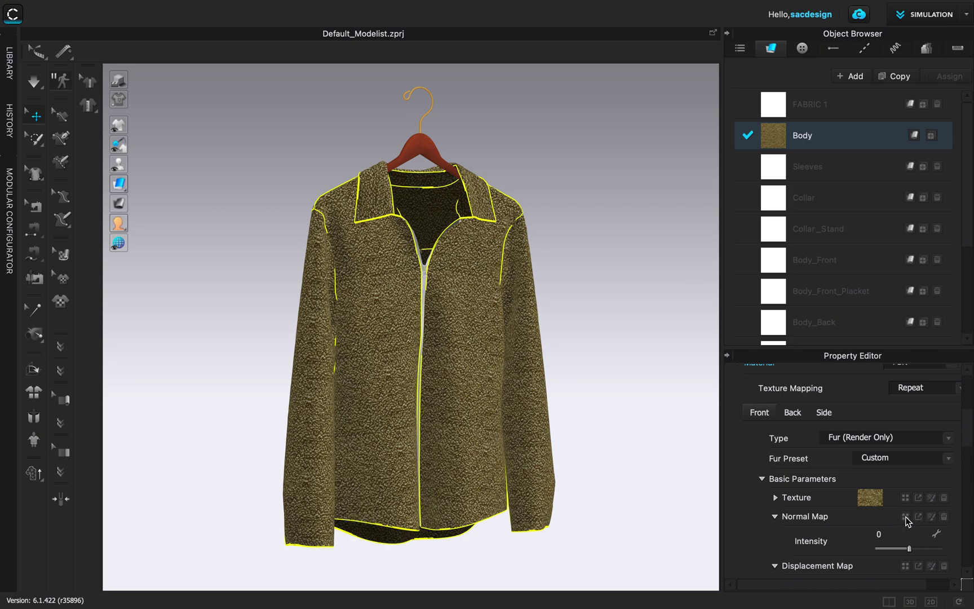
Step: Load NormalMap.png from Desktop > Fleece Fabric > Fabric Project as the normal map, intensity 30
click(906, 517)
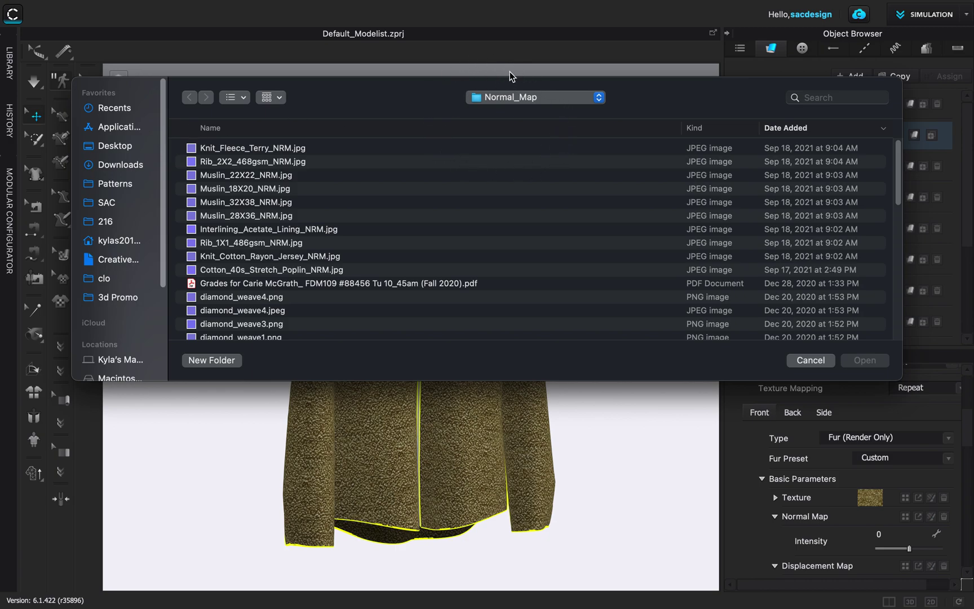
click(128, 147)
double_click(224, 149)
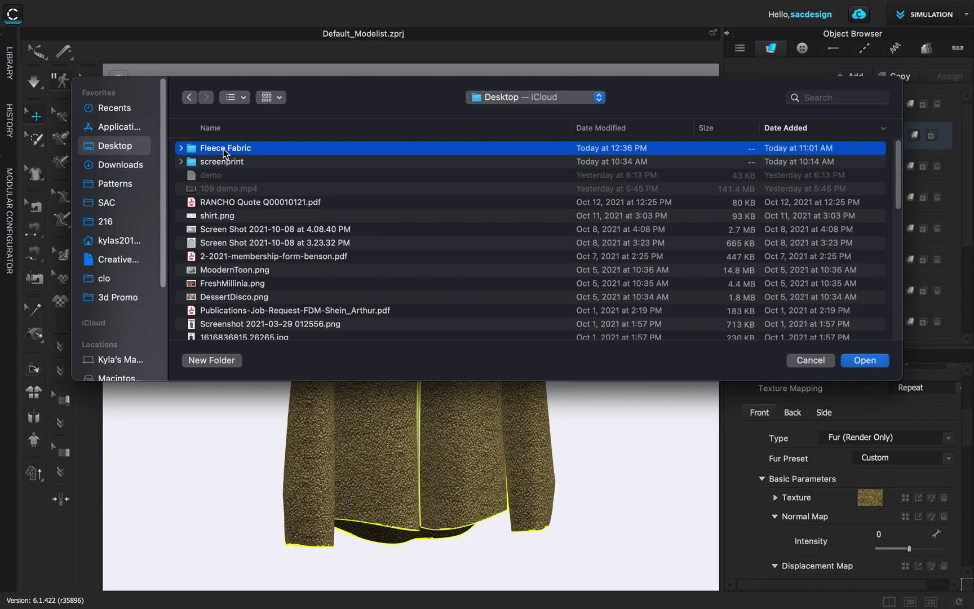
double_click(224, 149)
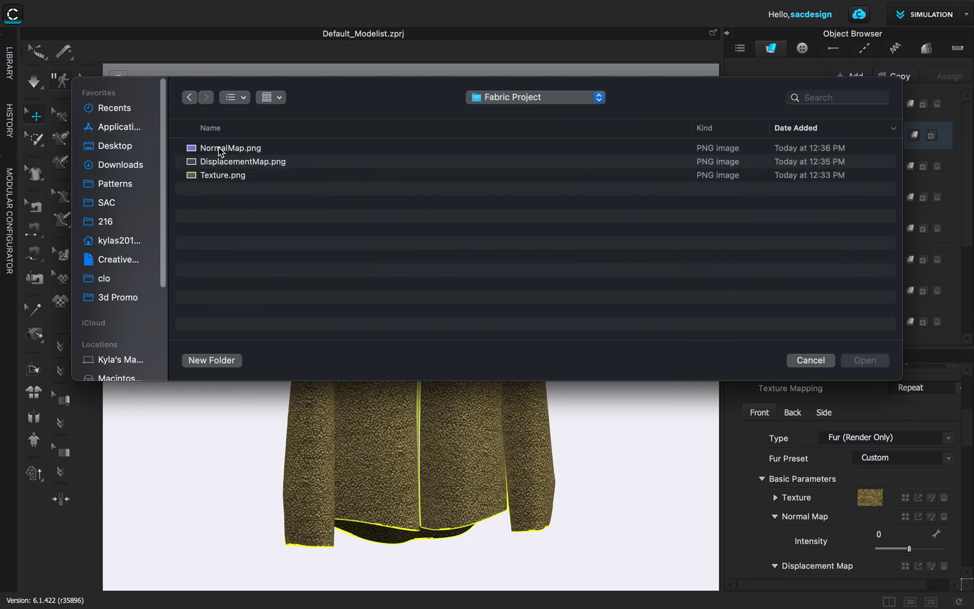
double_click(224, 149)
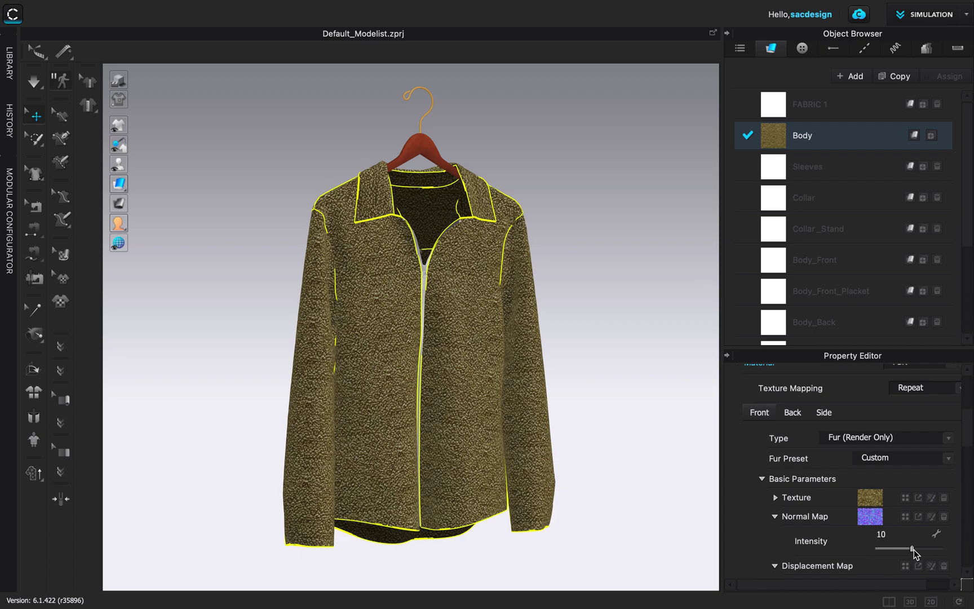
drag(912, 550, 918, 551)
scroll(918, 552, down, 3)
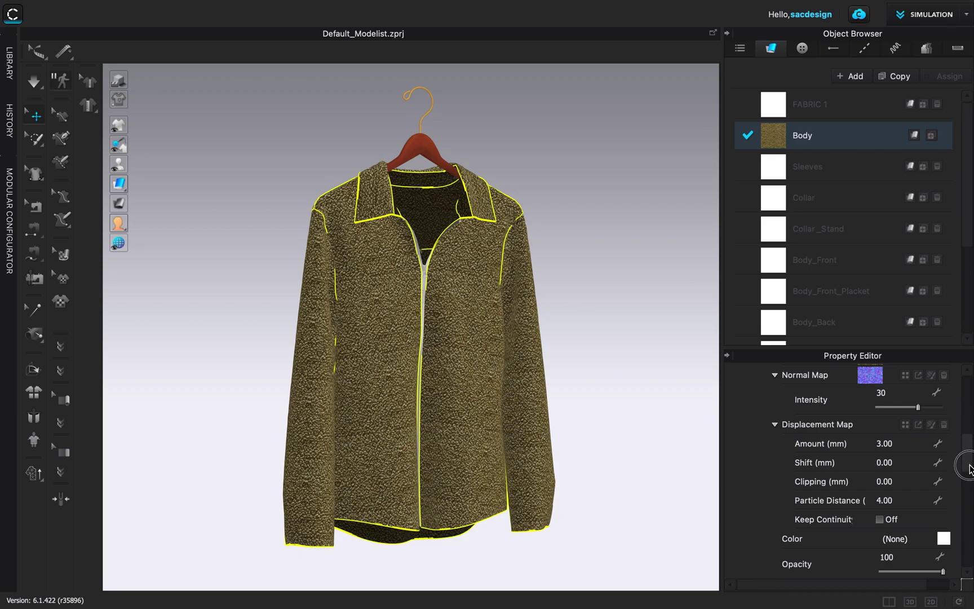
scroll(970, 468, up, 2)
scroll(971, 466, down, 2)
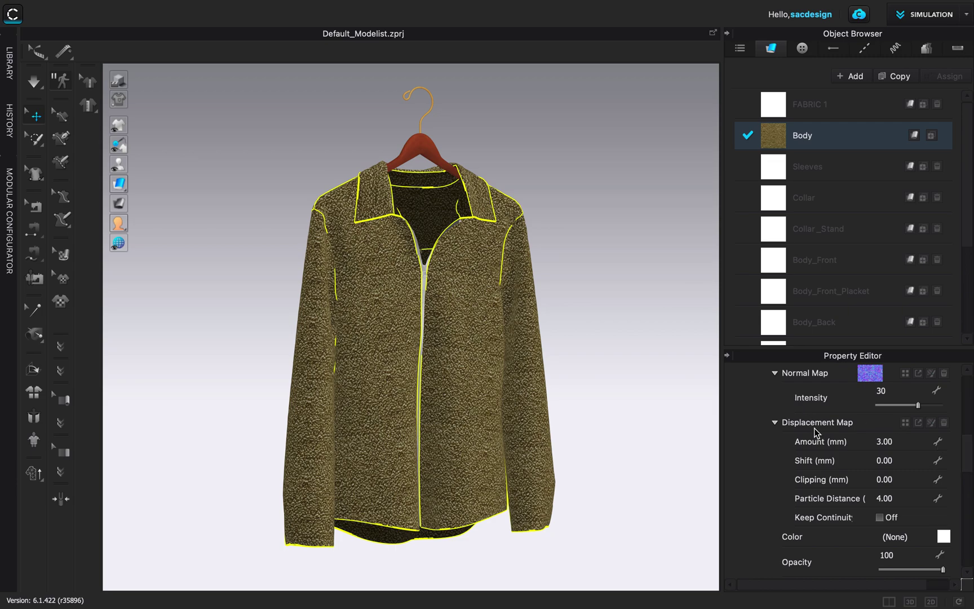
Step: Load DisplacementMap.png as the Body displacement map with a 2 mm amount, then deselect
click(906, 423)
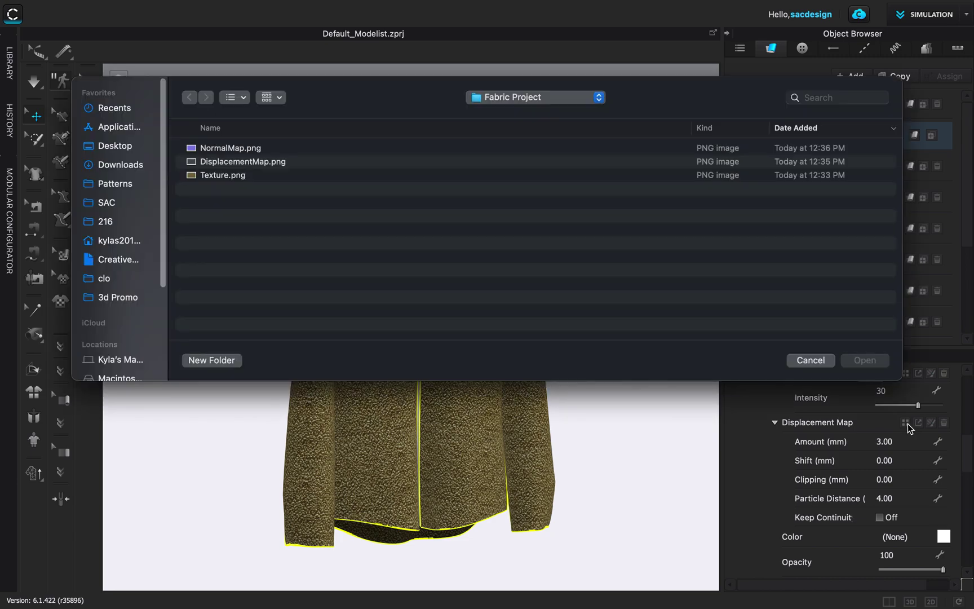
double_click(258, 164)
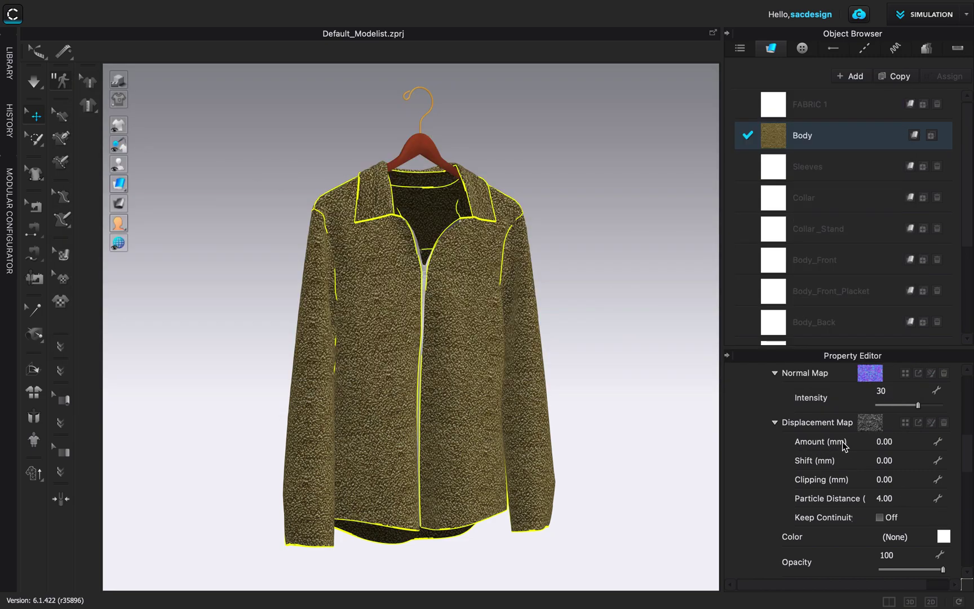
click(887, 443)
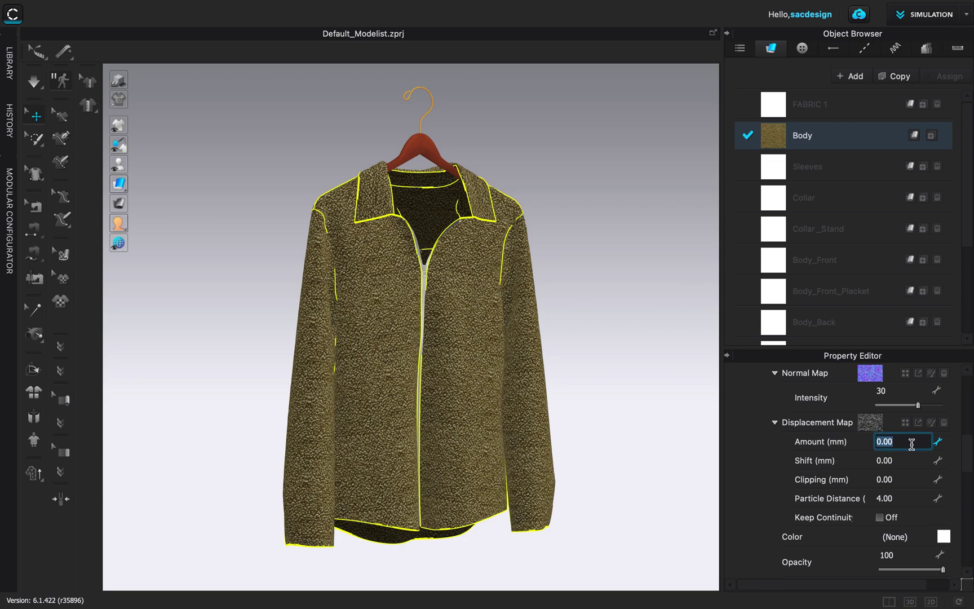
text(2)
click(910, 460)
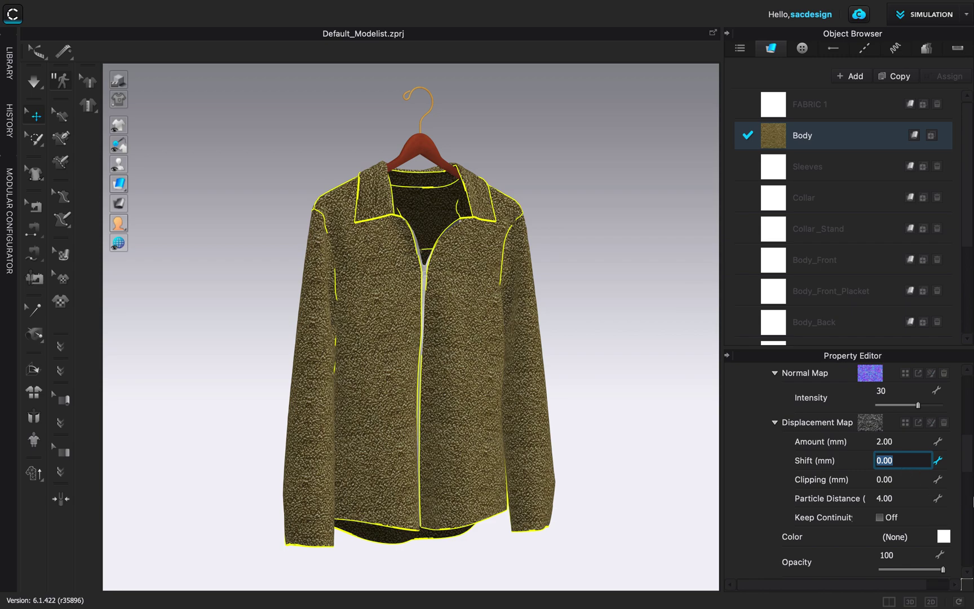
drag(971, 452, 964, 417)
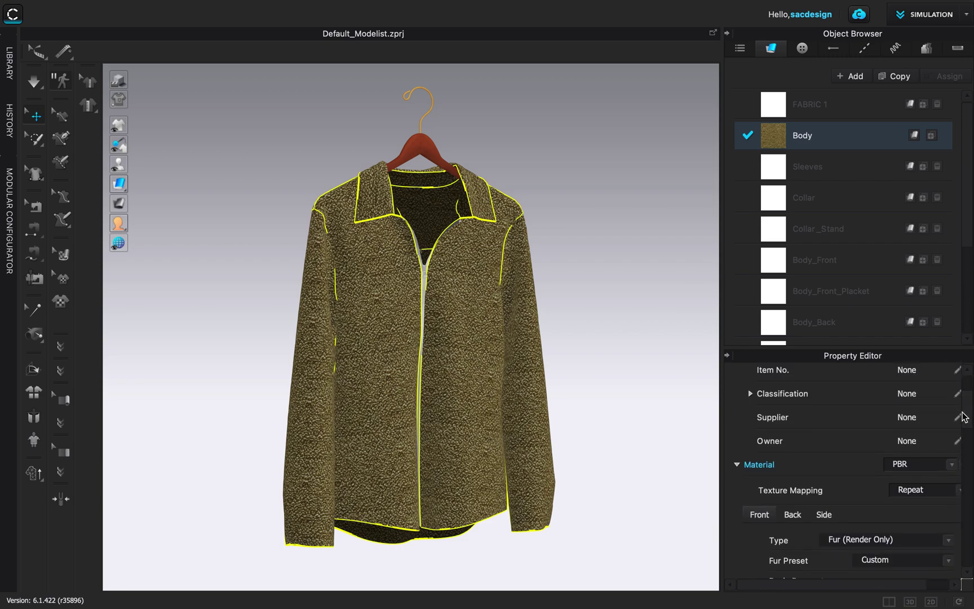
click(559, 206)
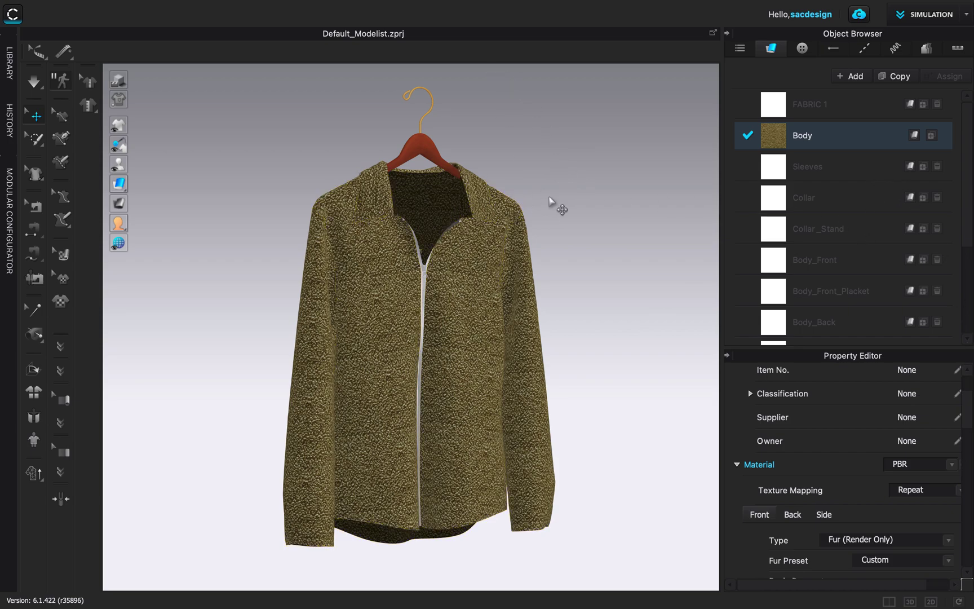
Step: Open the Render window from the Render menu and render the shirt
mouse_move(341, 3)
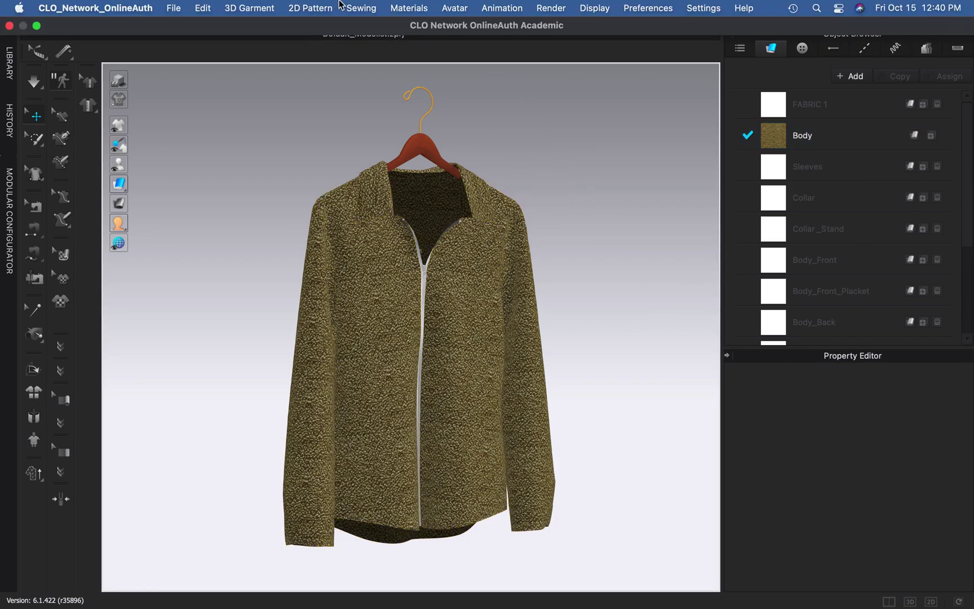
click(550, 8)
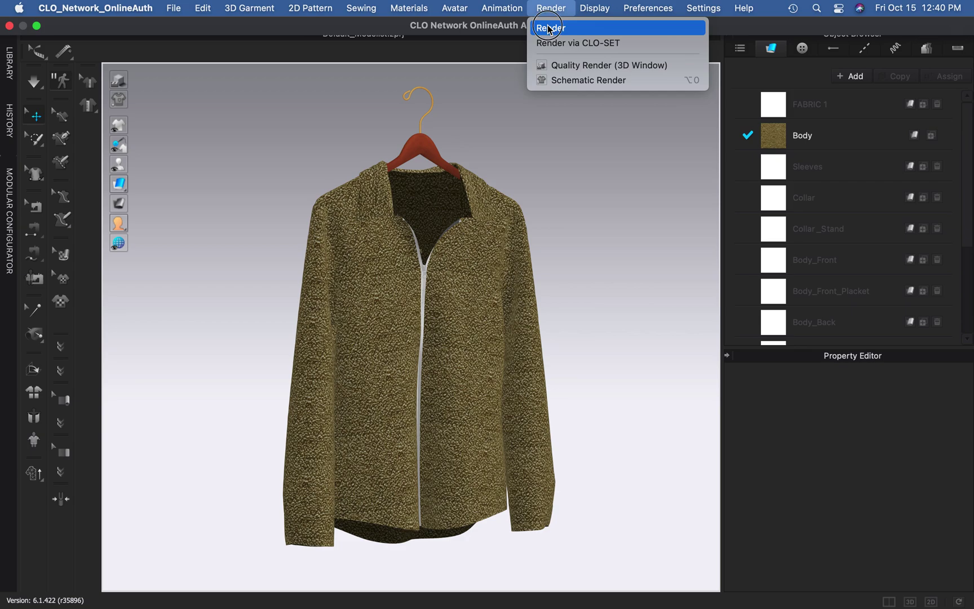
click(547, 28)
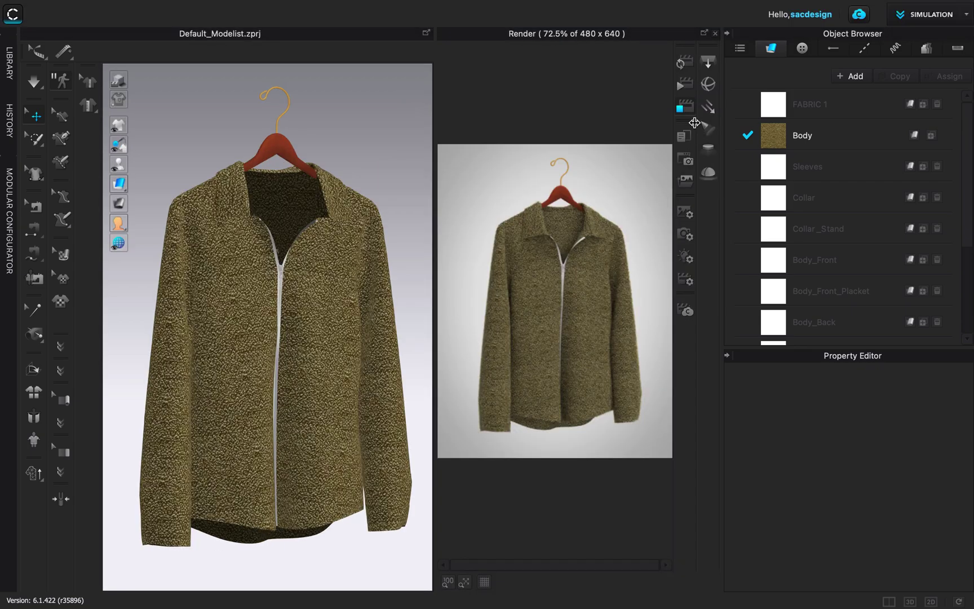
click(685, 70)
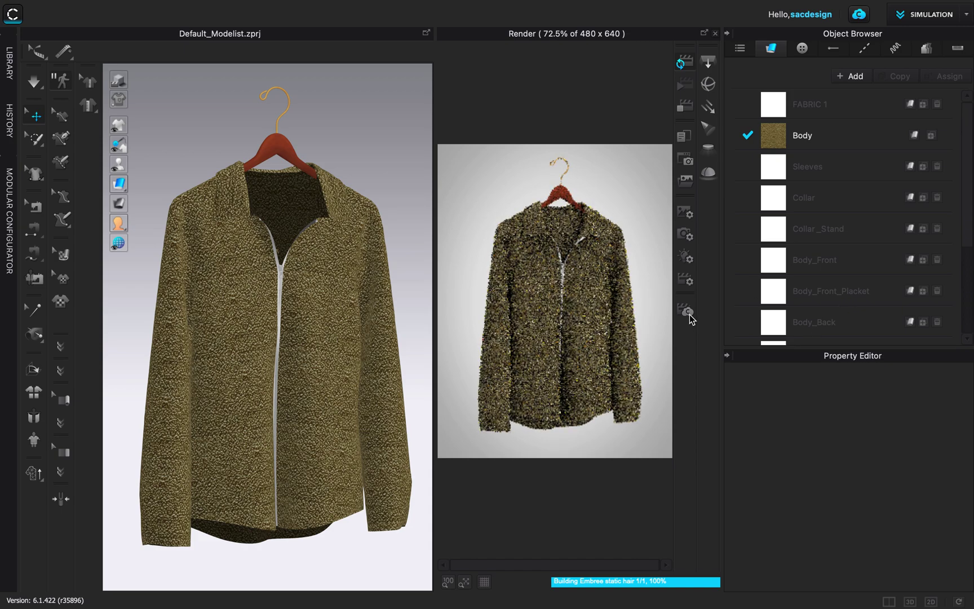
Step: Reselect the Body fabric and take CLO 3D out of full screen
click(845, 137)
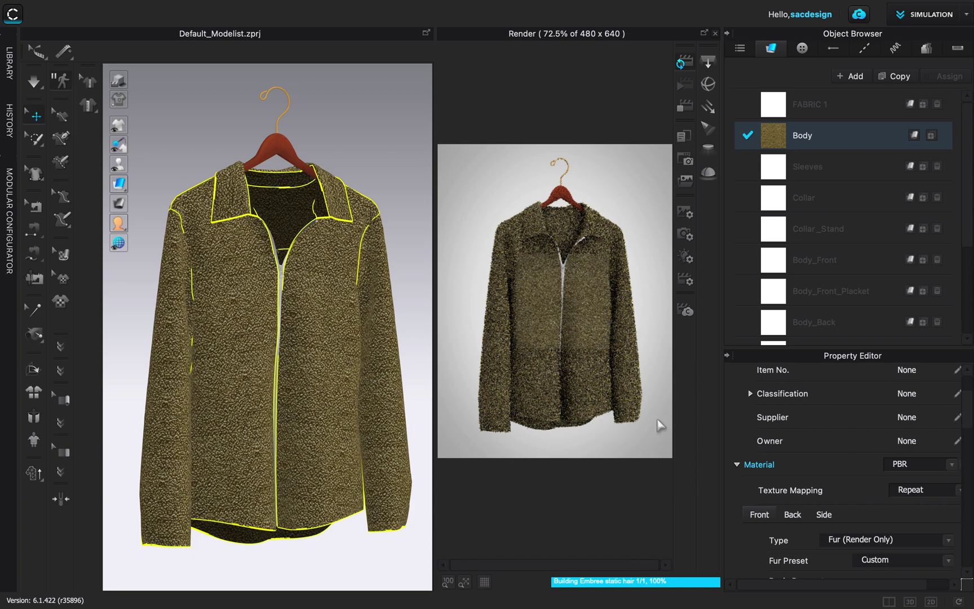
mouse_move(20, 5)
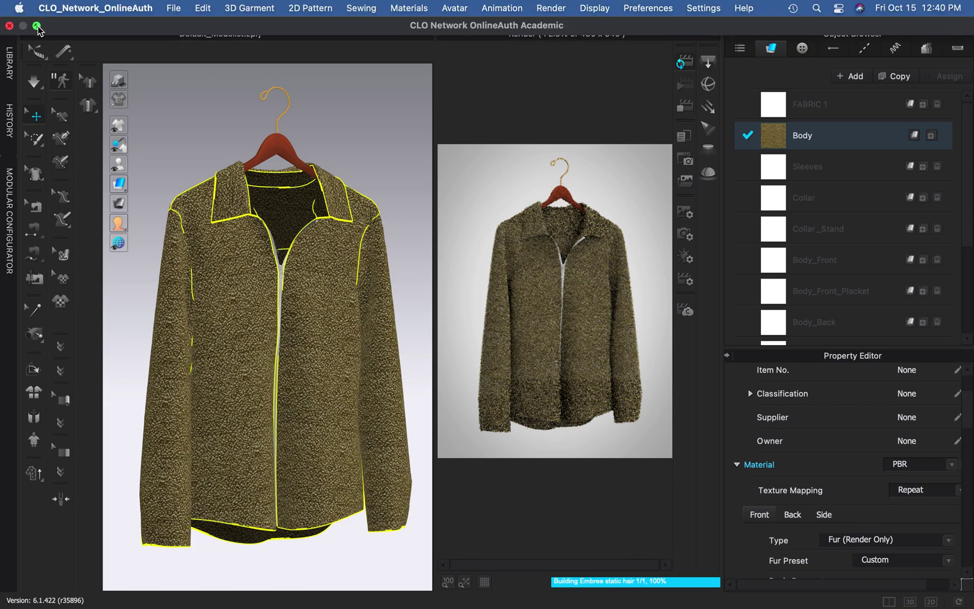
click(38, 26)
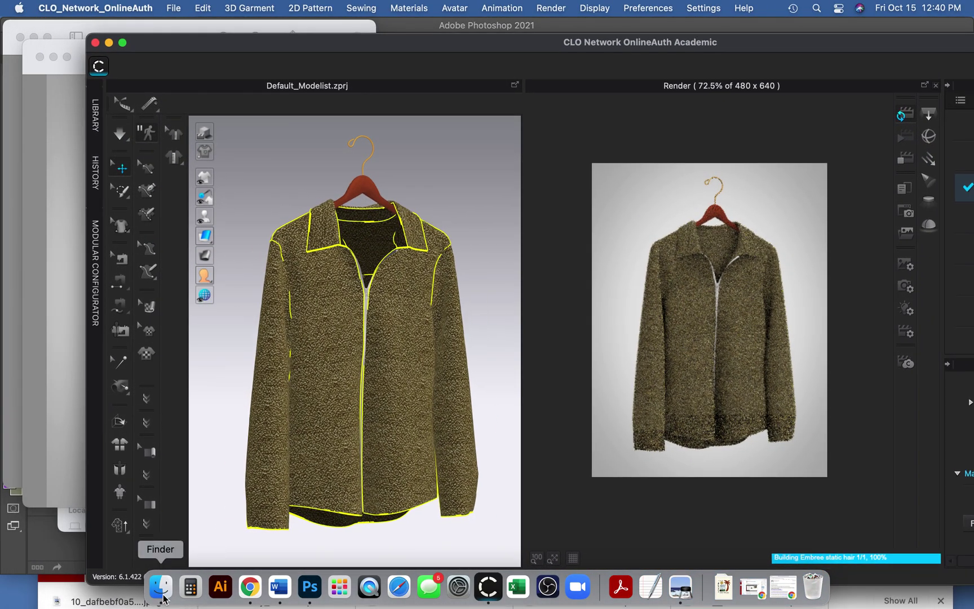
Step: Open TextureImageMatteNoFur.png from the Fleece Fabric folder in Preview
click(162, 589)
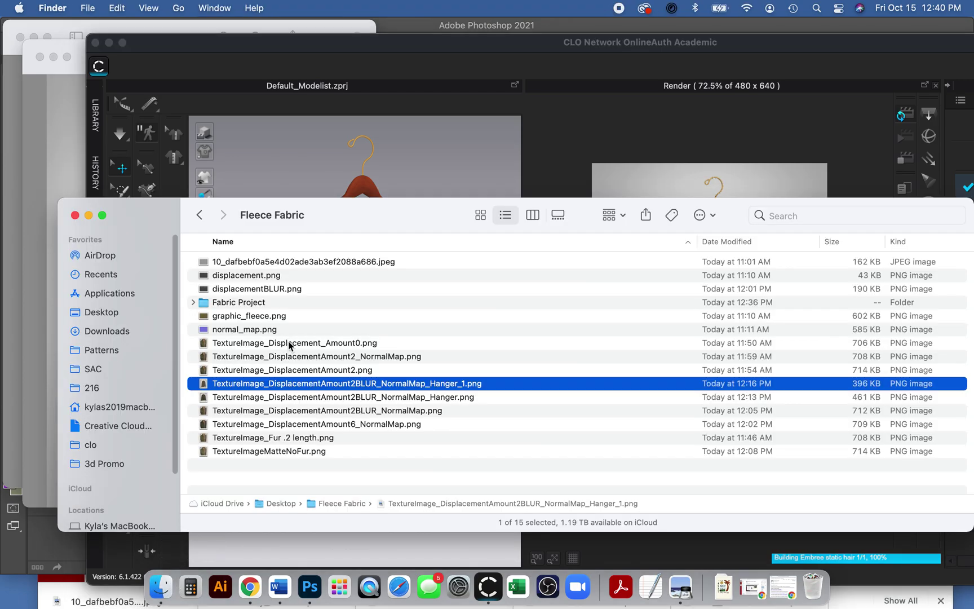
click(285, 454)
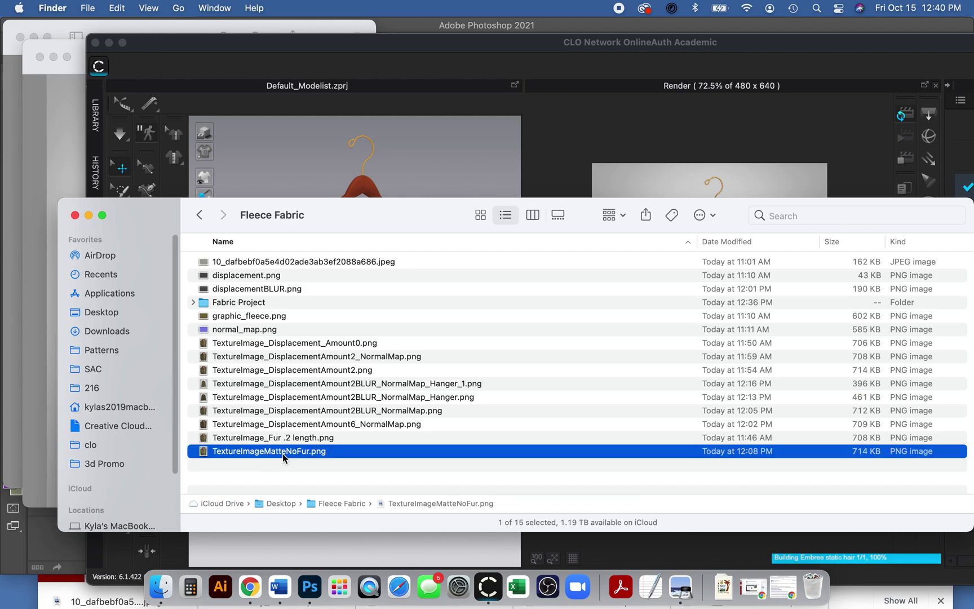
double_click(254, 454)
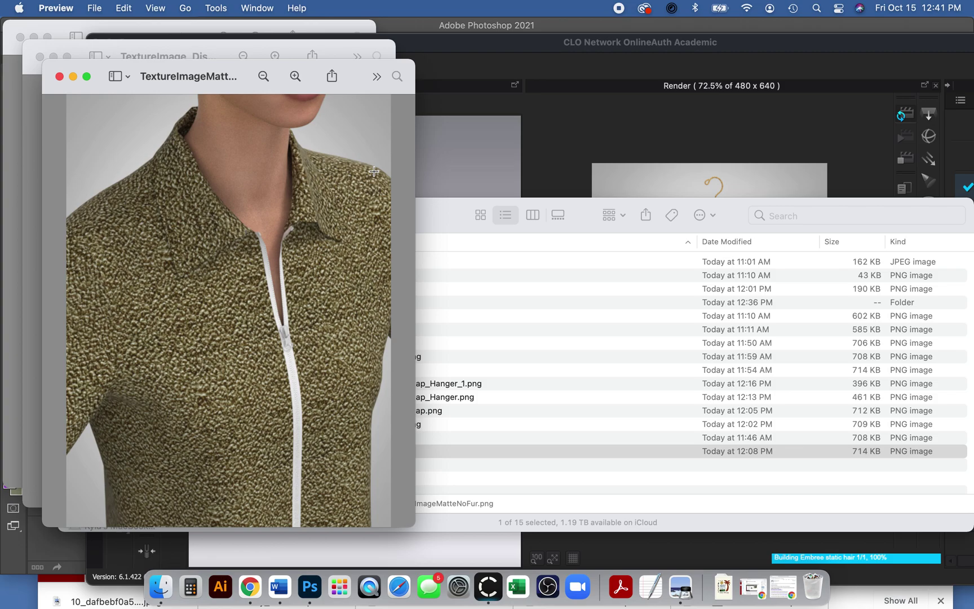
Step: Move the Finder window aside and open TextureImage_Fur .2 length.png in Preview
drag(437, 215, 805, 166)
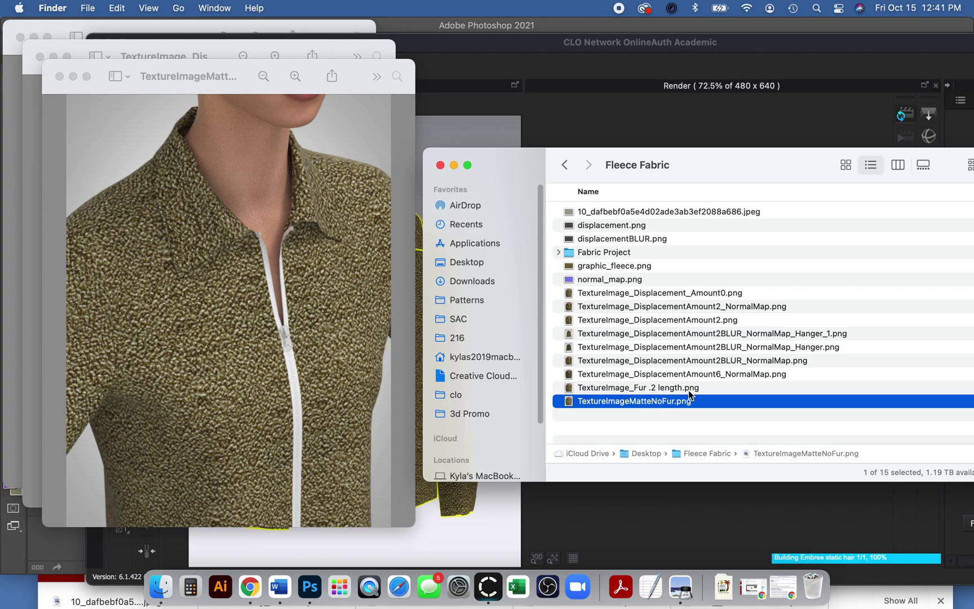
click(618, 390)
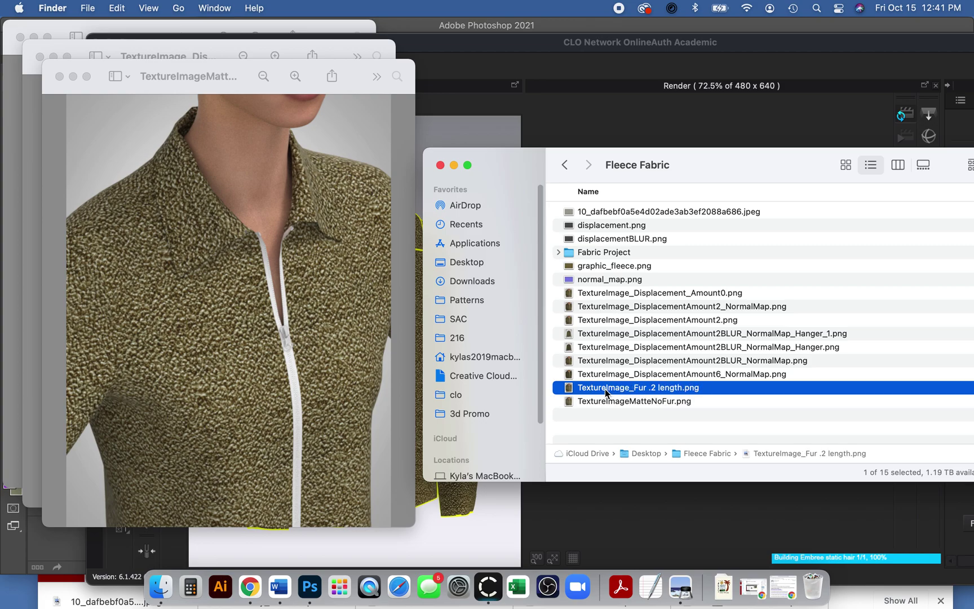
double_click(605, 388)
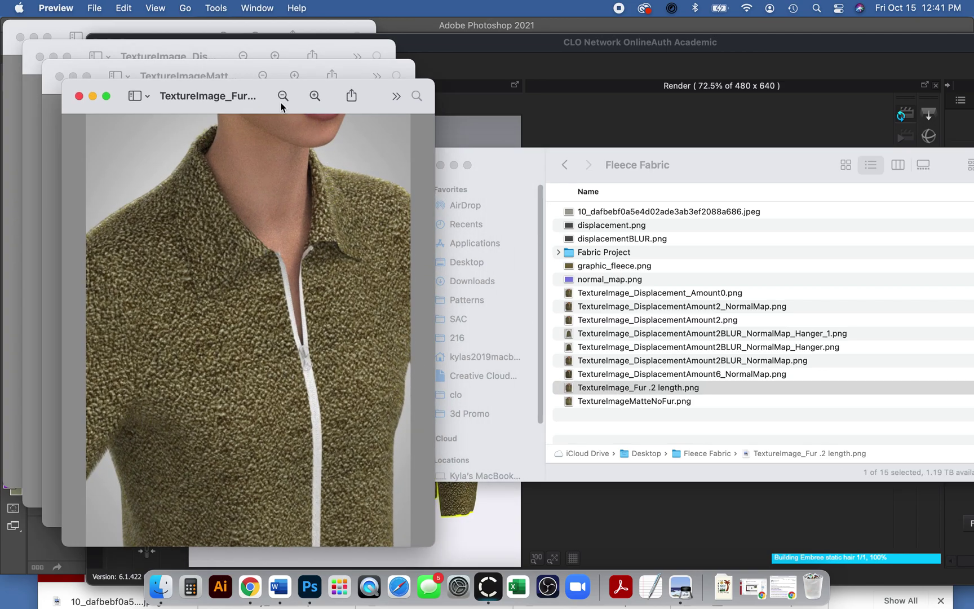
Step: Position the fur render window beside the matte render
drag(255, 95, 574, 85)
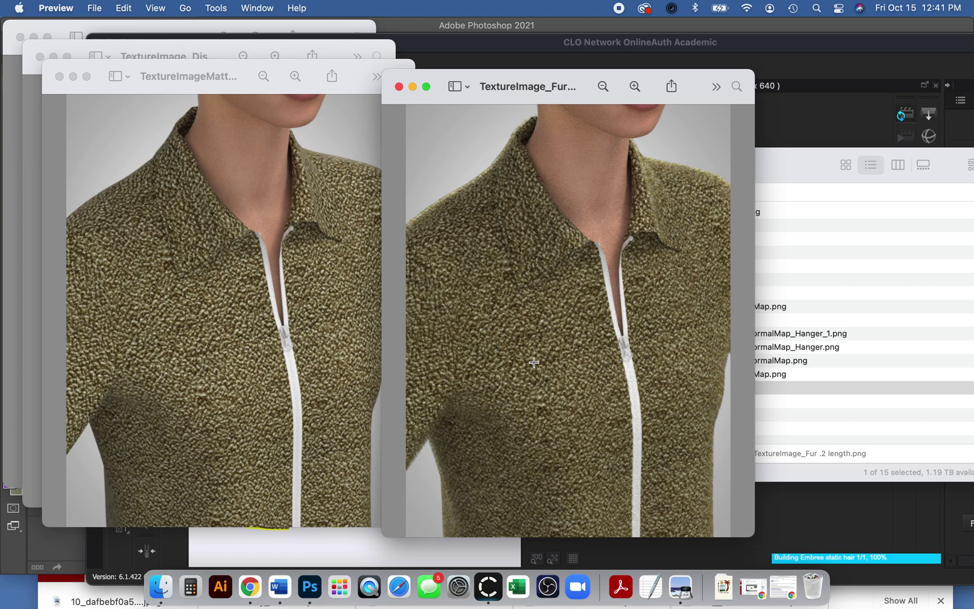
drag(509, 78, 412, 68)
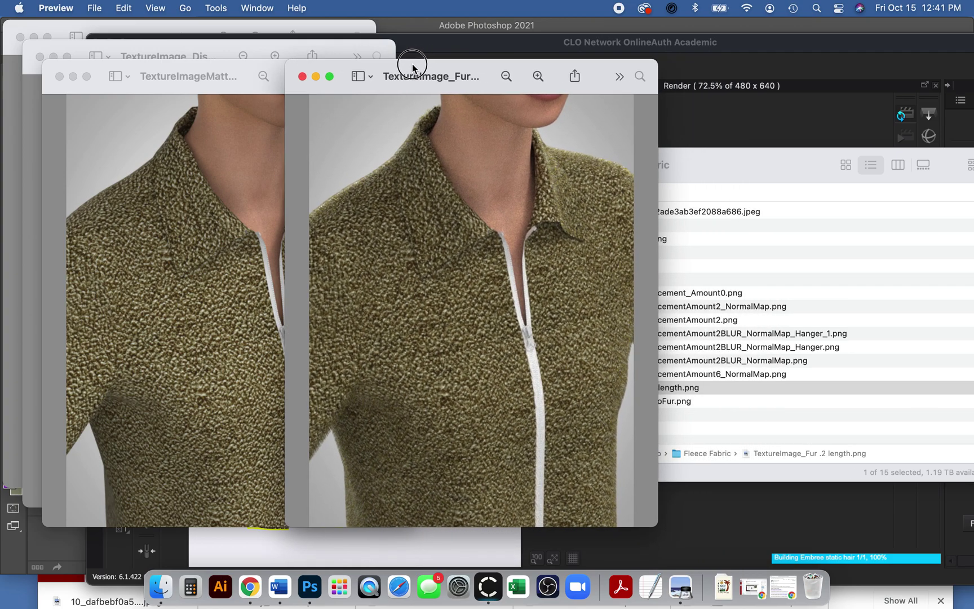
click(733, 406)
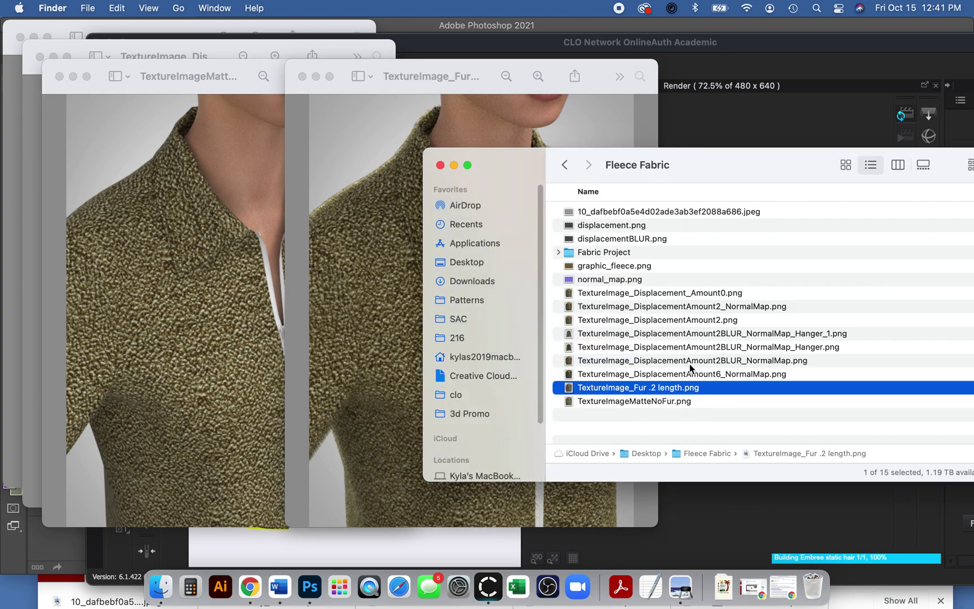
Step: Open TextureImage_Displacement_Amount0.png and arrange it over the fur render
double_click(664, 293)
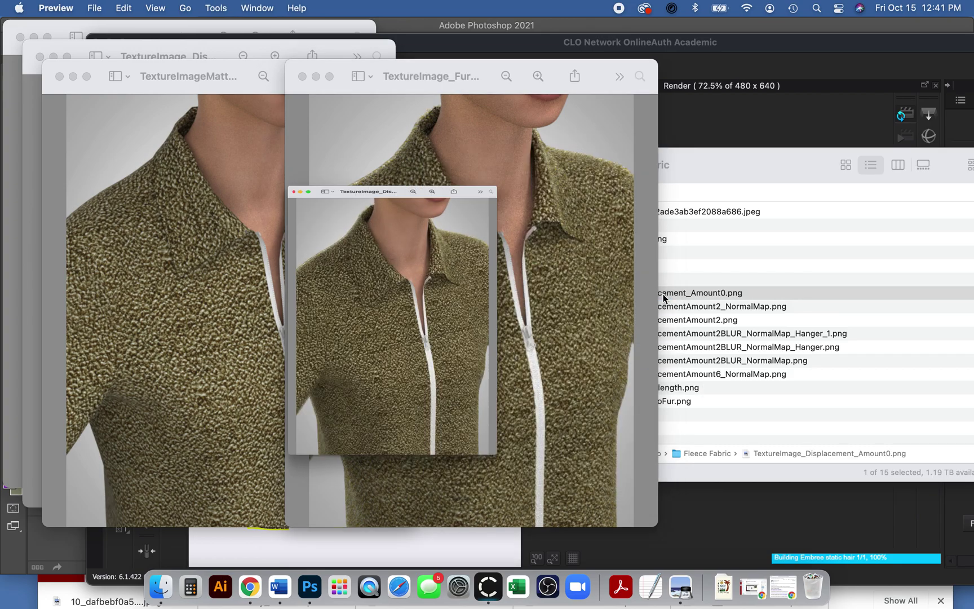
drag(175, 103, 650, 69)
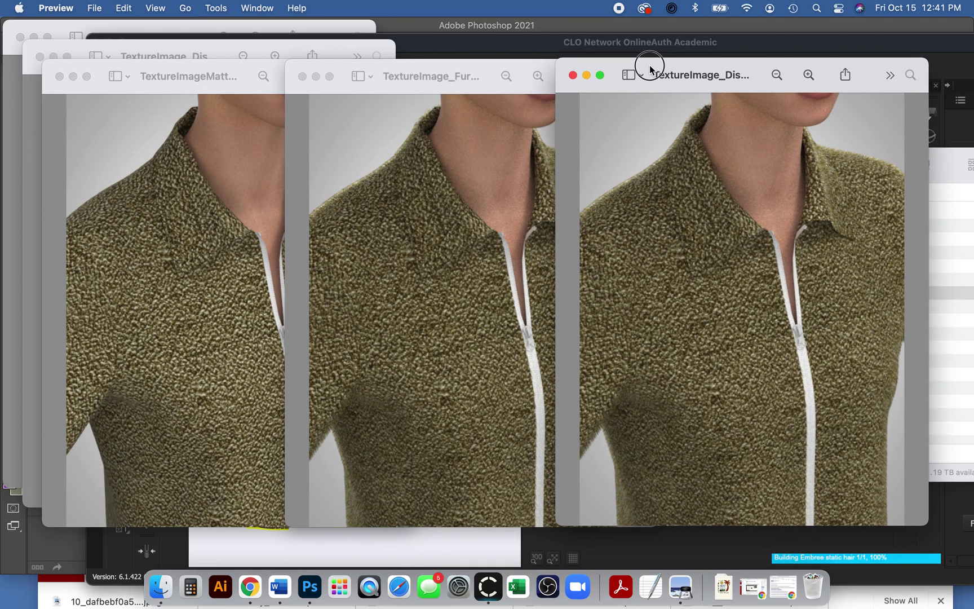
drag(650, 69, 684, 68)
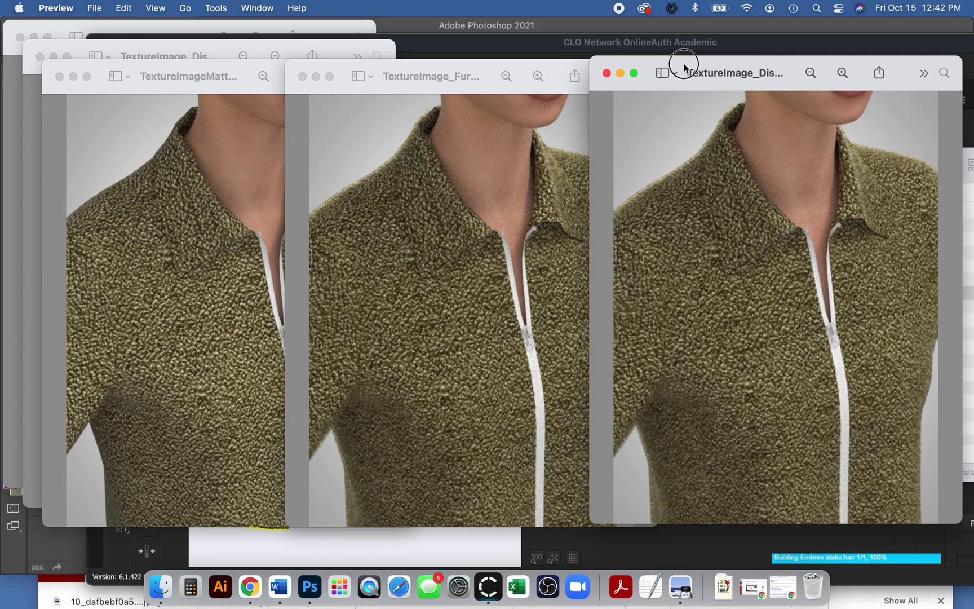
drag(685, 67, 374, 70)
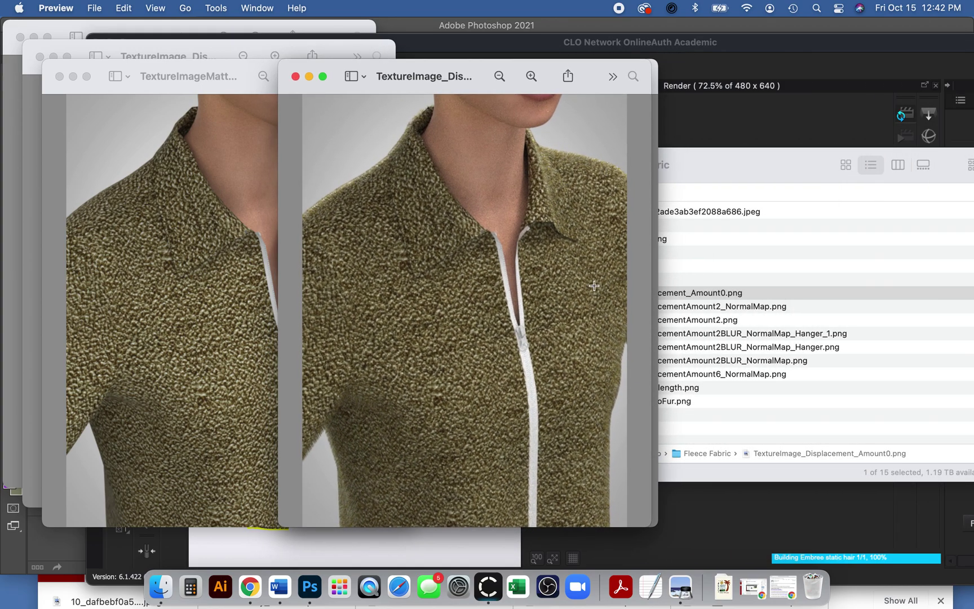
click(684, 308)
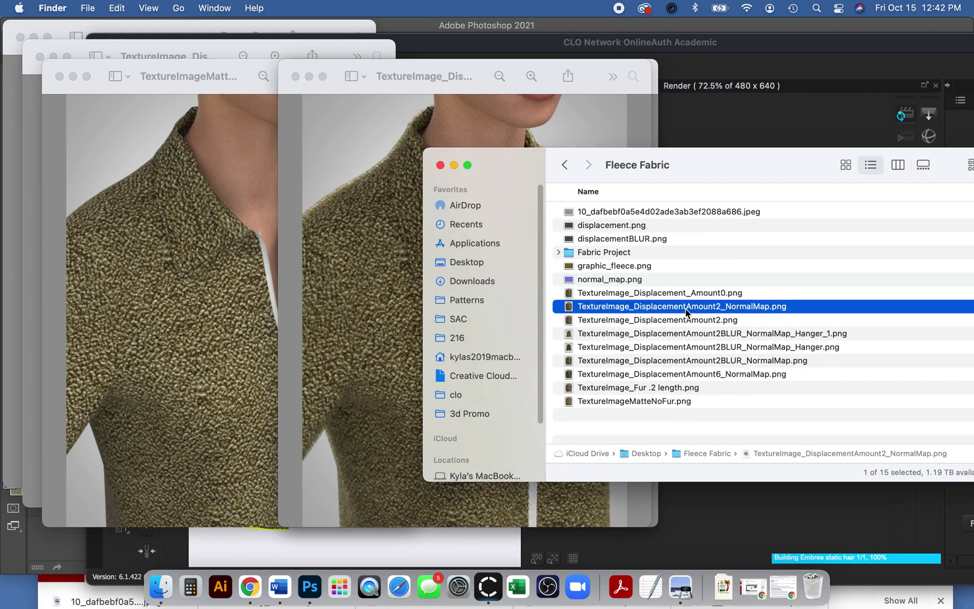
Step: Open the DisplacementAmount2_NormalMap render, then view and close the DisplacementAmount6_NormalMap render
double_click(656, 307)
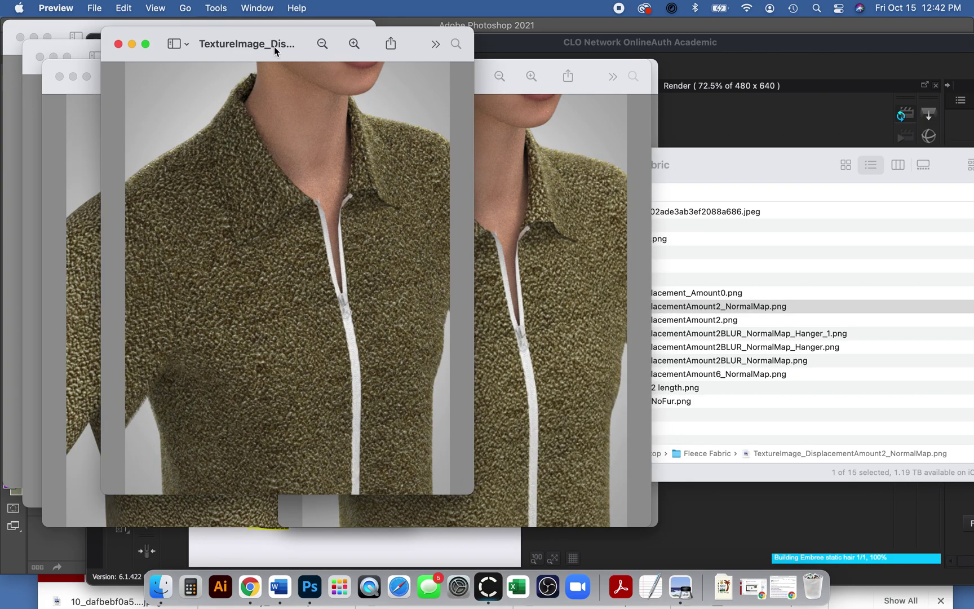
drag(296, 41, 750, 79)
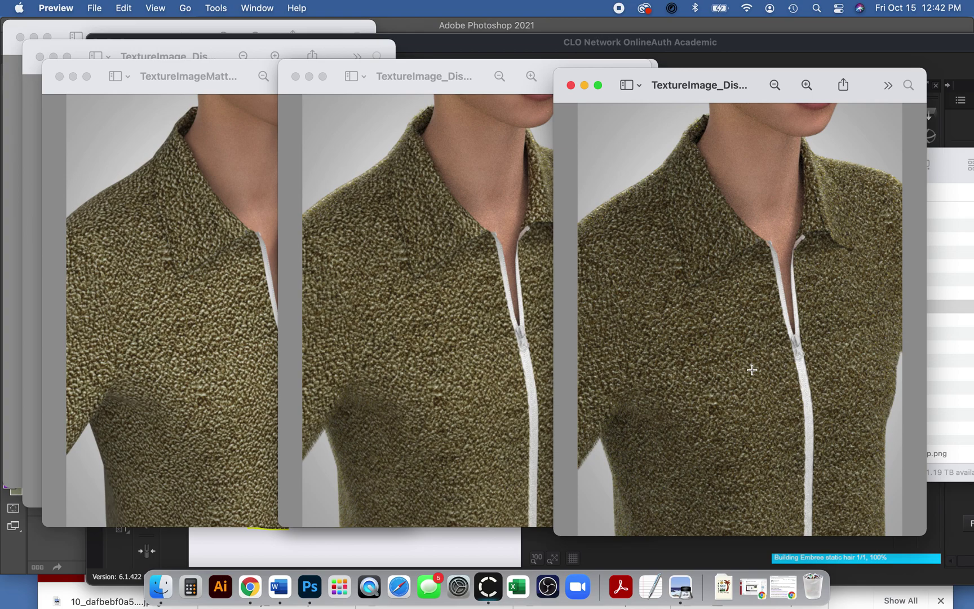
click(941, 172)
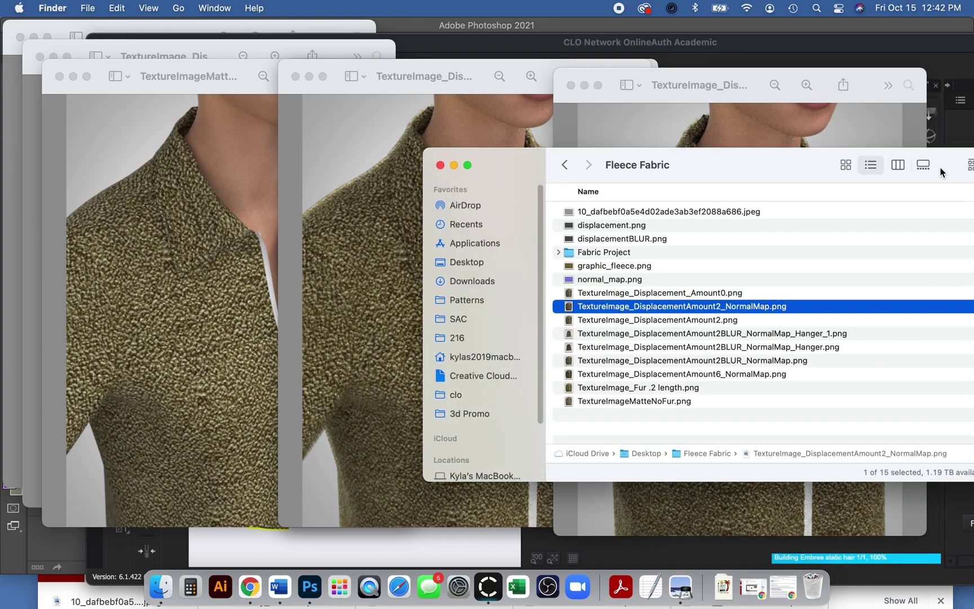
double_click(694, 373)
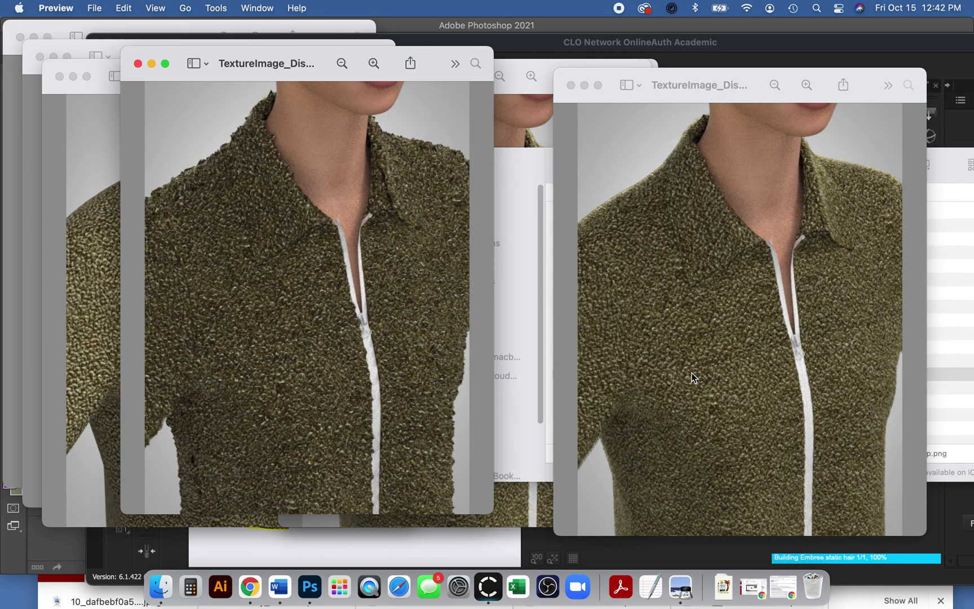
click(137, 64)
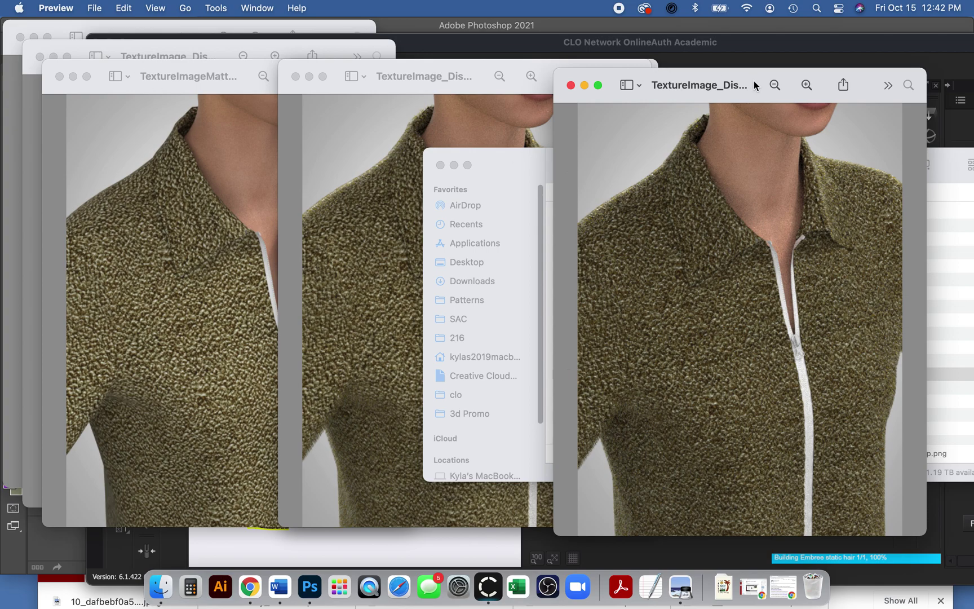
drag(753, 81, 470, 68)
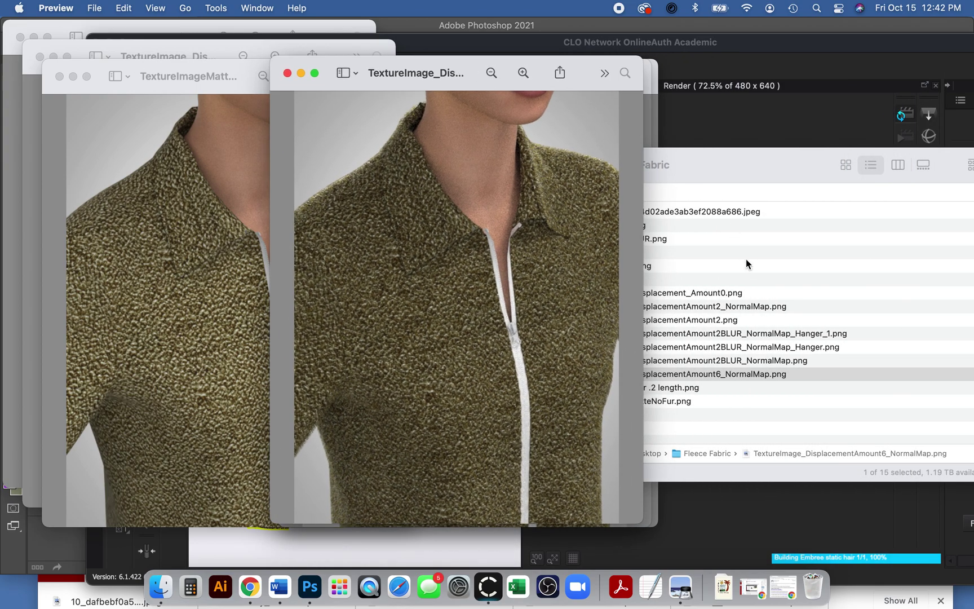
Step: Bring the DisplacementAmount2_NormalMap render back to the front from Finder
click(756, 256)
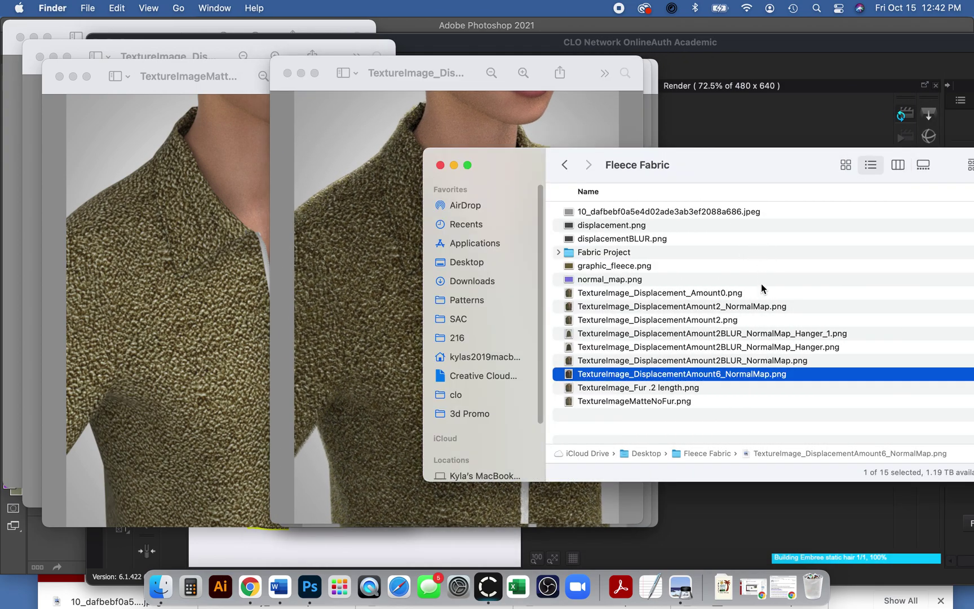
click(761, 334)
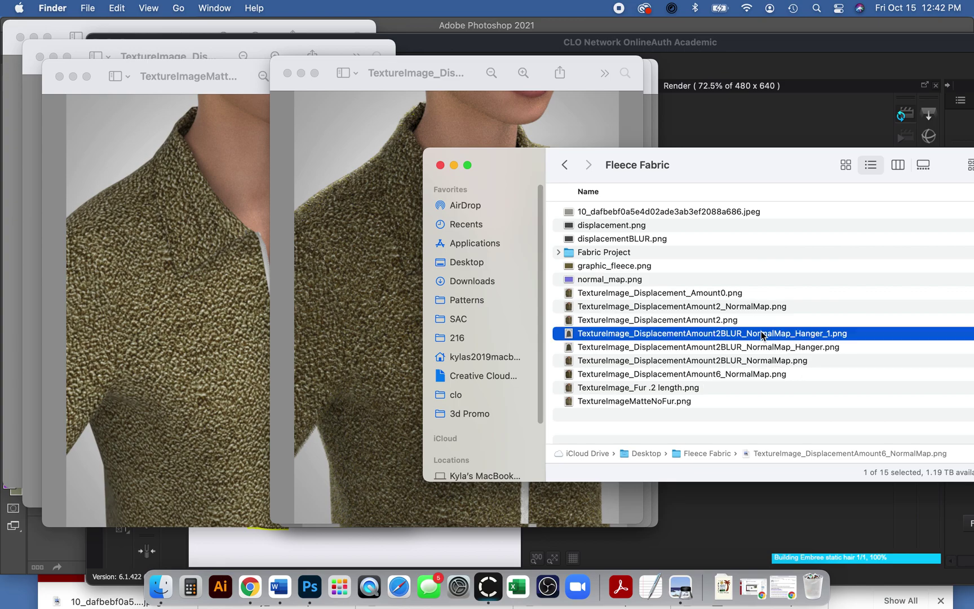
click(694, 310)
double_click(694, 310)
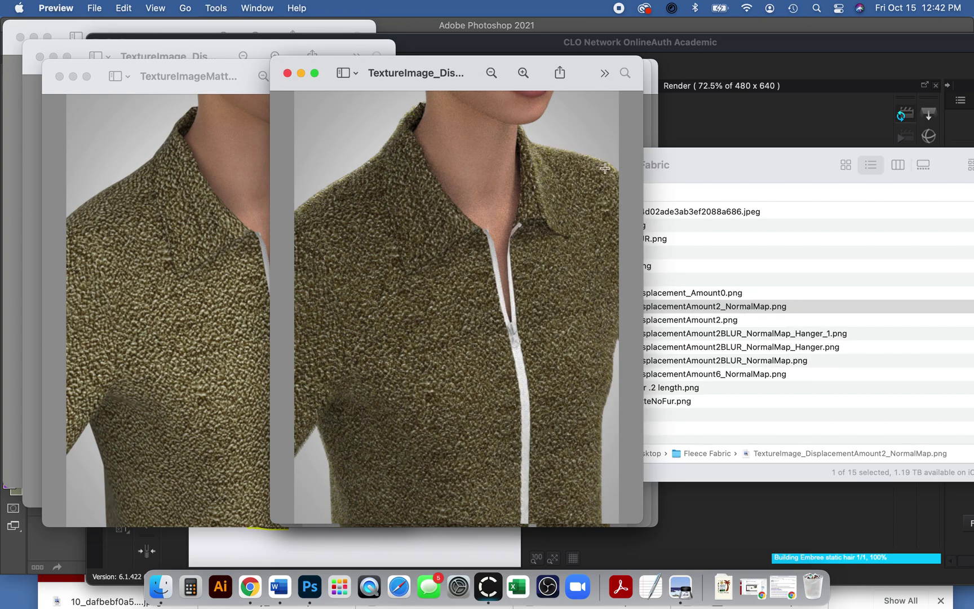
Step: Move and resize the normal-map render to the right and shift the matte render to the left edge
drag(469, 65, 670, 67)
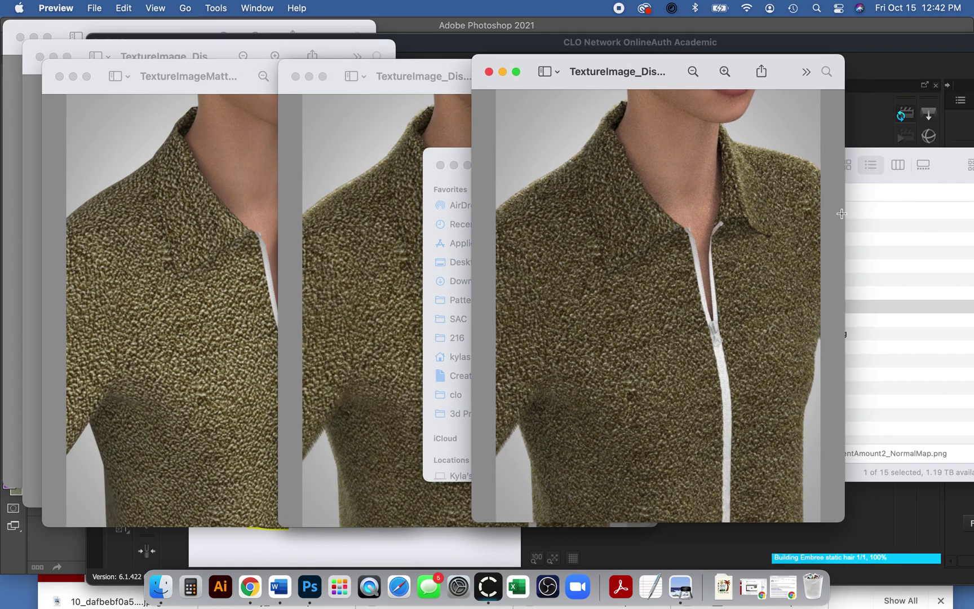
drag(846, 214, 863, 194)
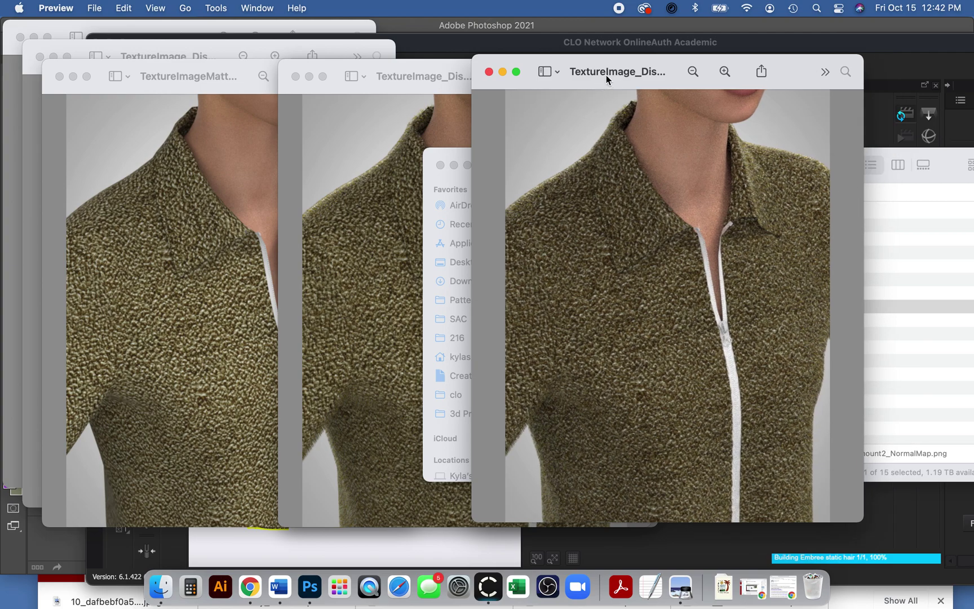
click(440, 119)
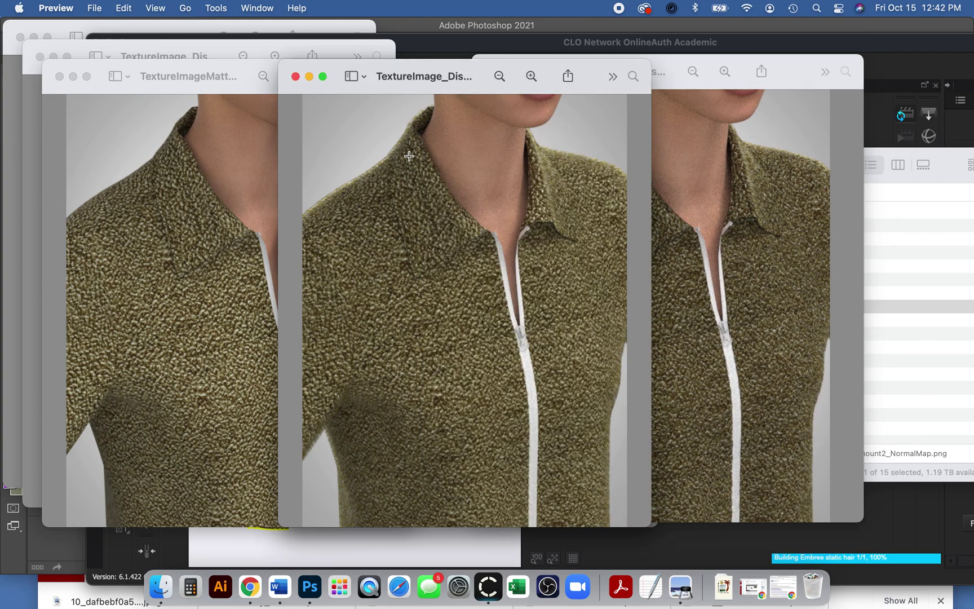
click(724, 280)
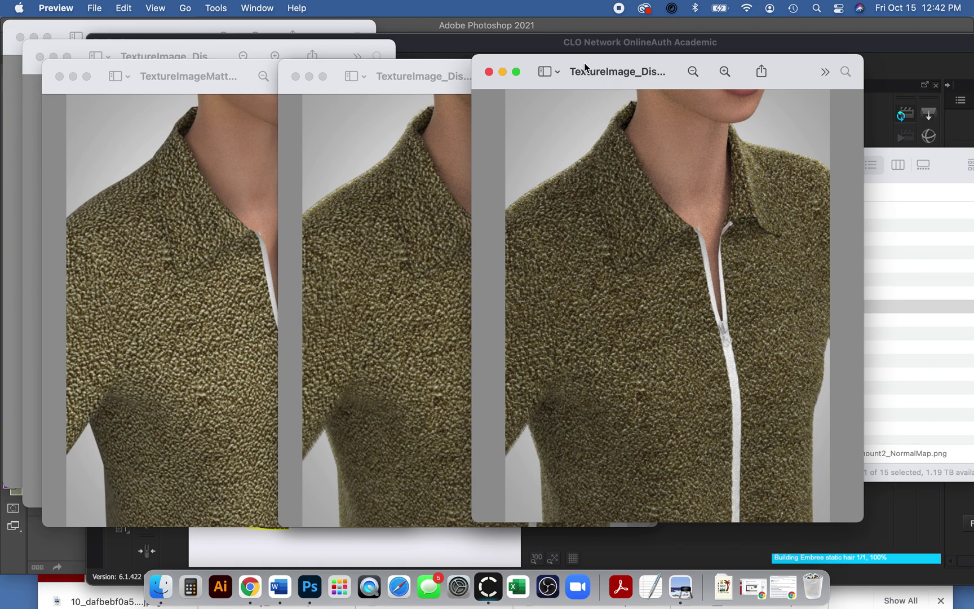
drag(585, 68, 629, 72)
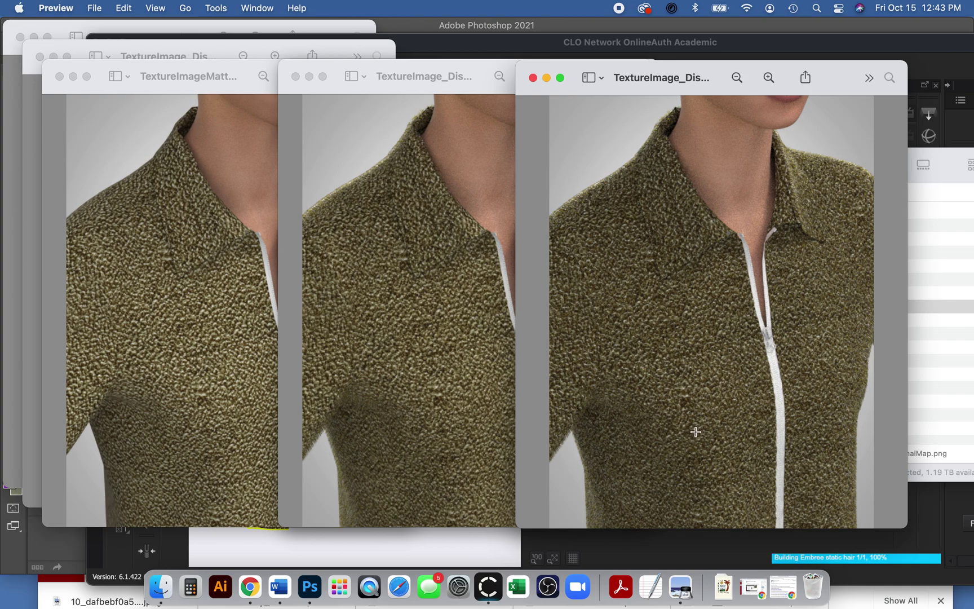
drag(232, 72, 496, 84)
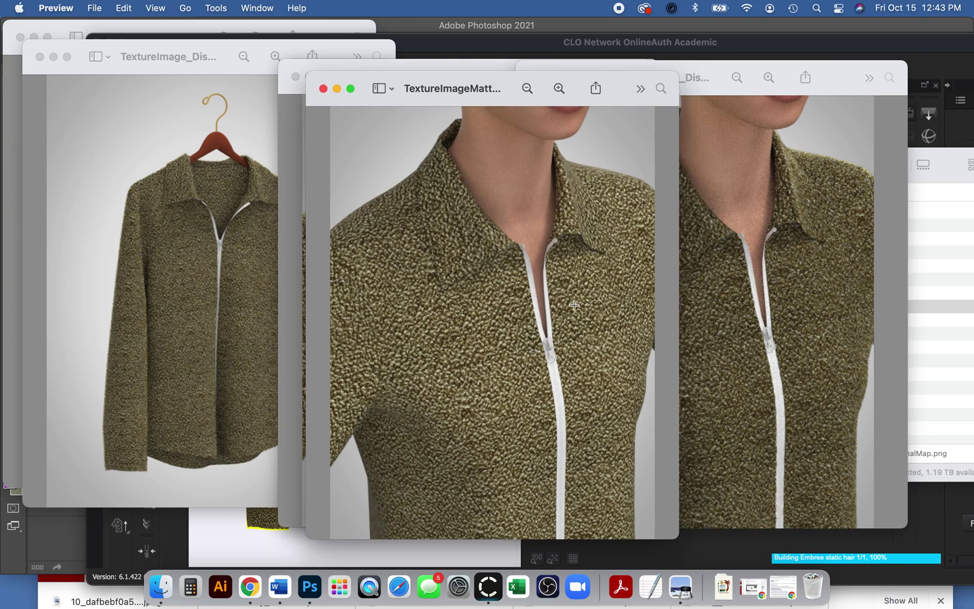
drag(361, 84, 77, 76)
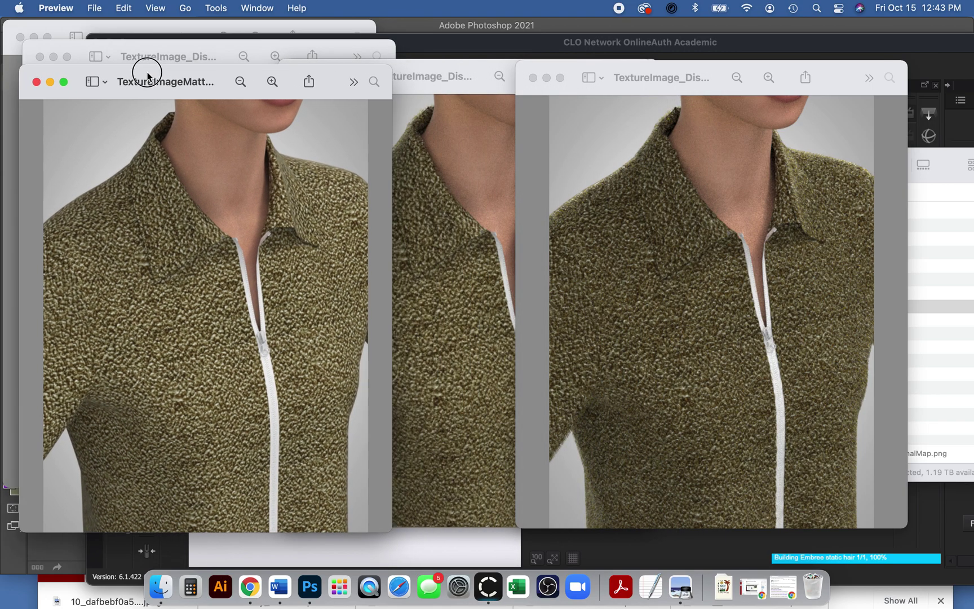
click(642, 283)
click(944, 177)
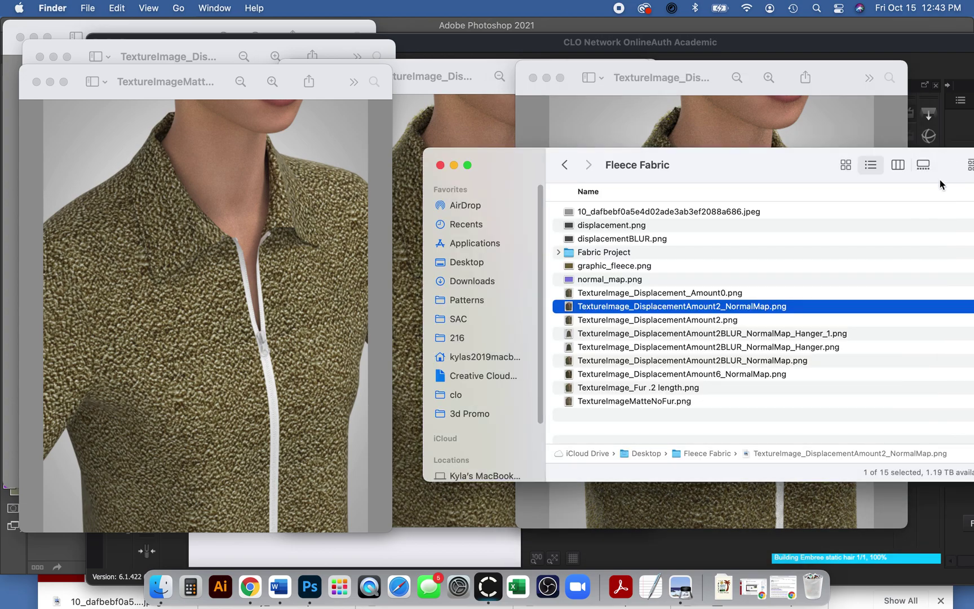
click(859, 115)
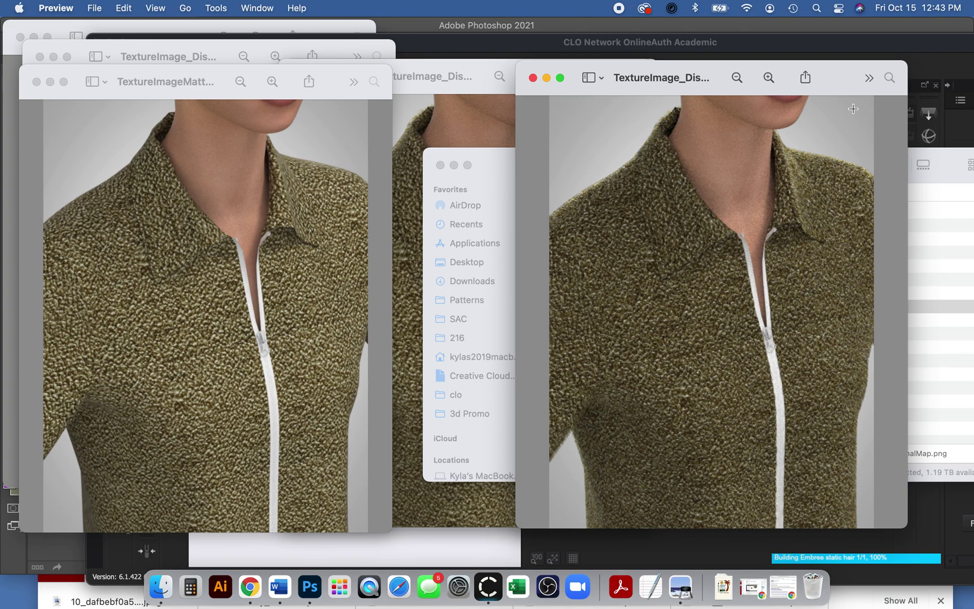